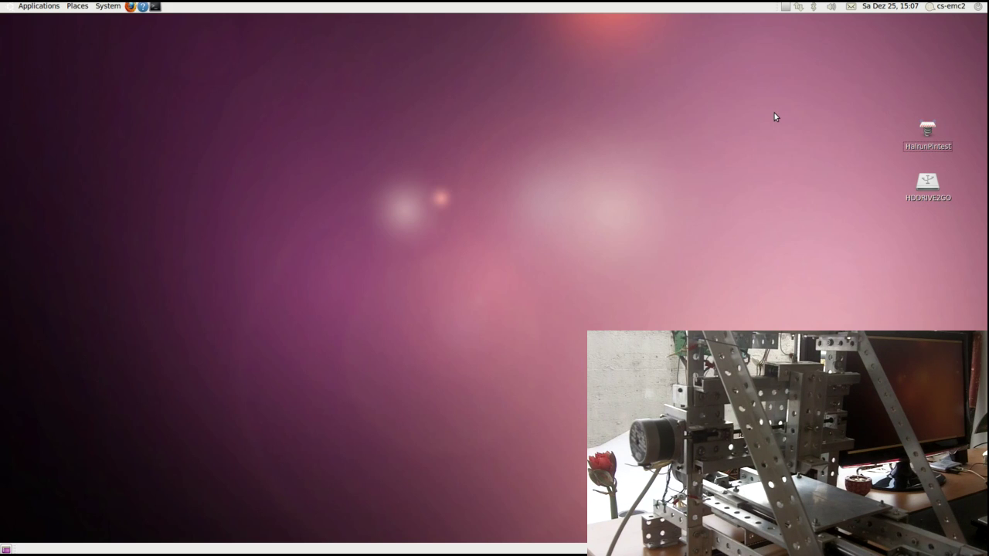
Step: Open the EMC2 User Manual from the Applications > CNC menu
click(40, 8)
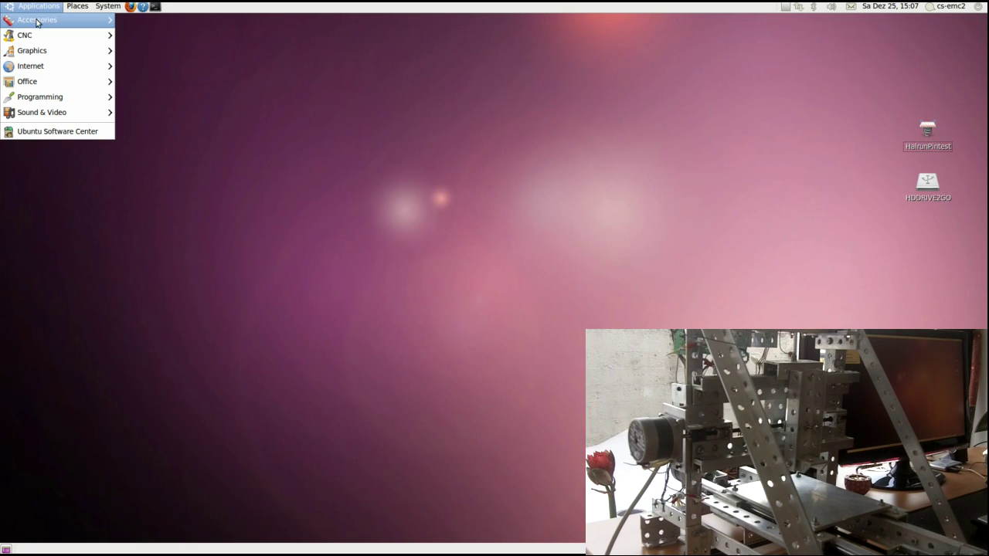
mouse_move(37, 36)
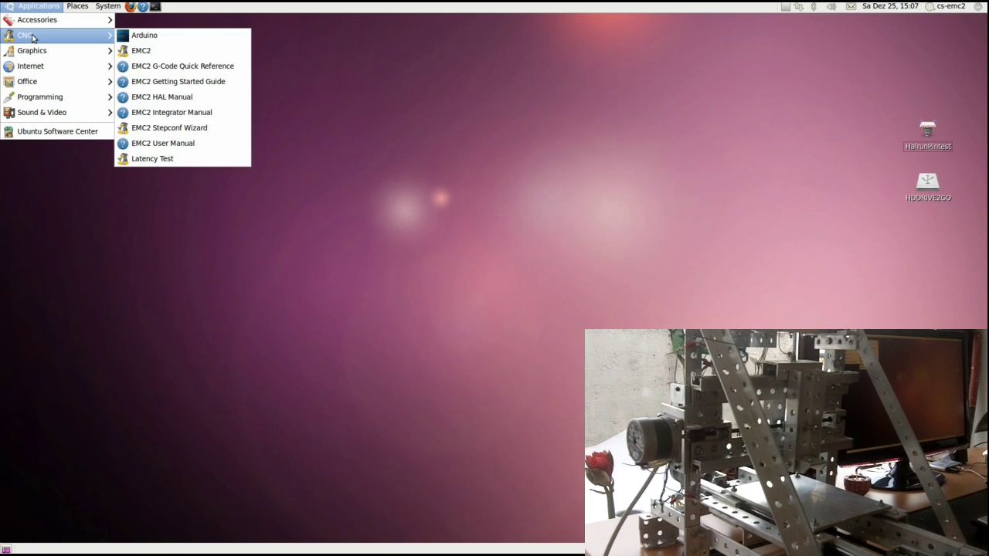
click(199, 145)
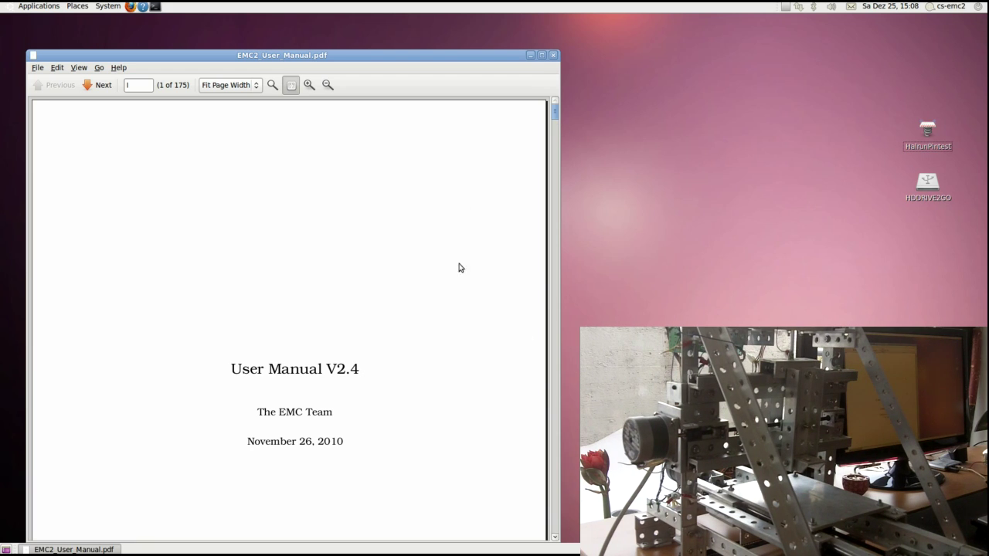
Step: Scroll the manual down to its table of contents, then close Document Viewer
scroll(464, 309, down, 15)
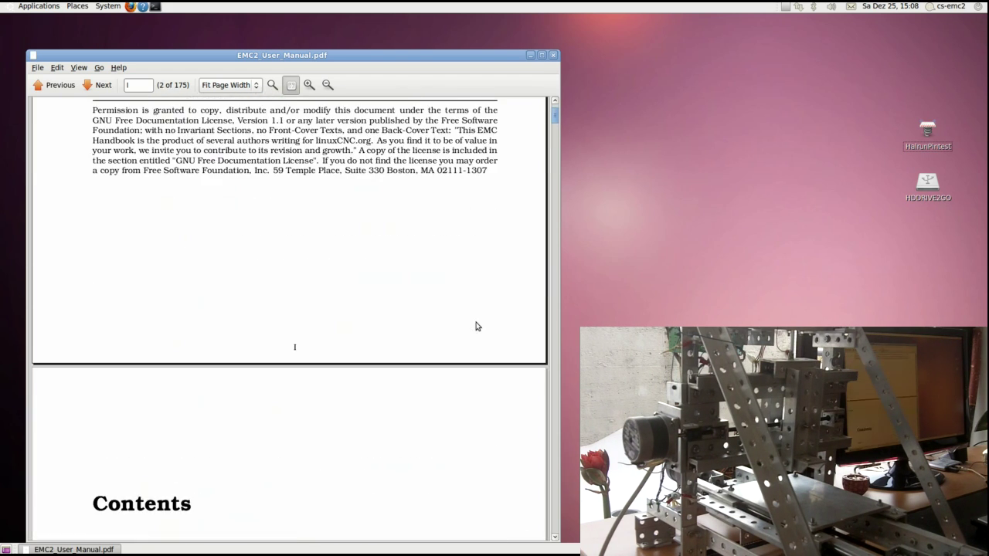
scroll(476, 326, down, 10)
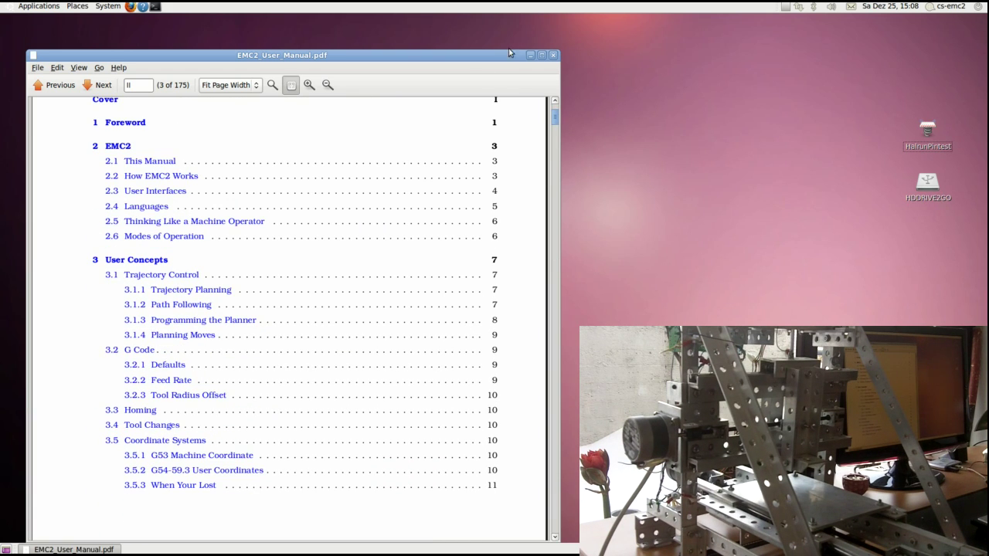
click(552, 54)
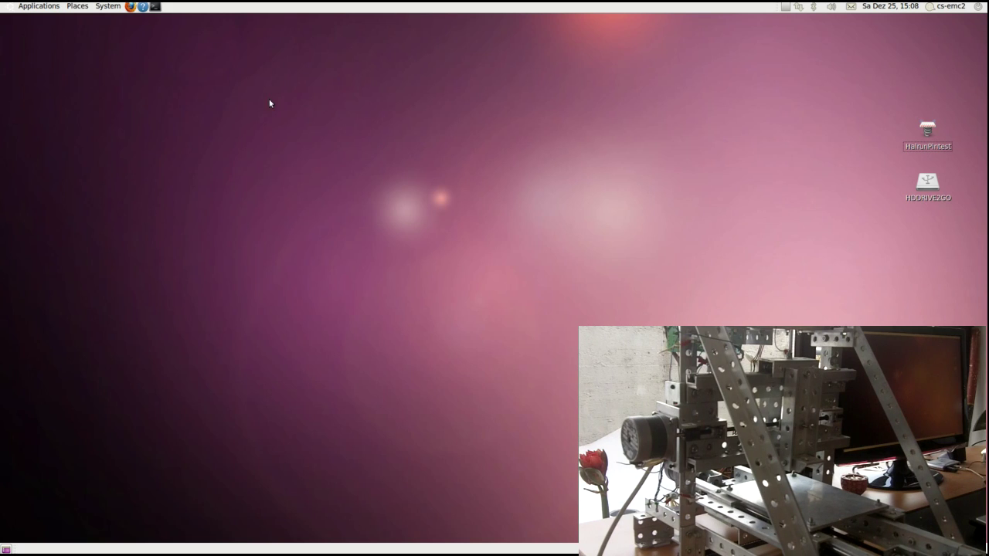
Step: Launch the EMC2 Stepconf Wizard and load ContraptorMiniCNC.stepconf to modify it
click(33, 7)
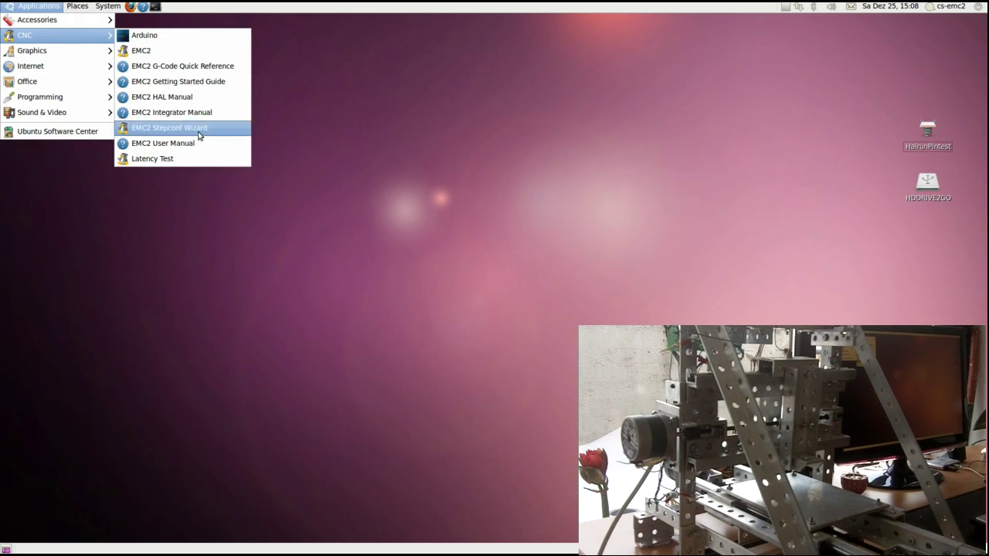
click(189, 127)
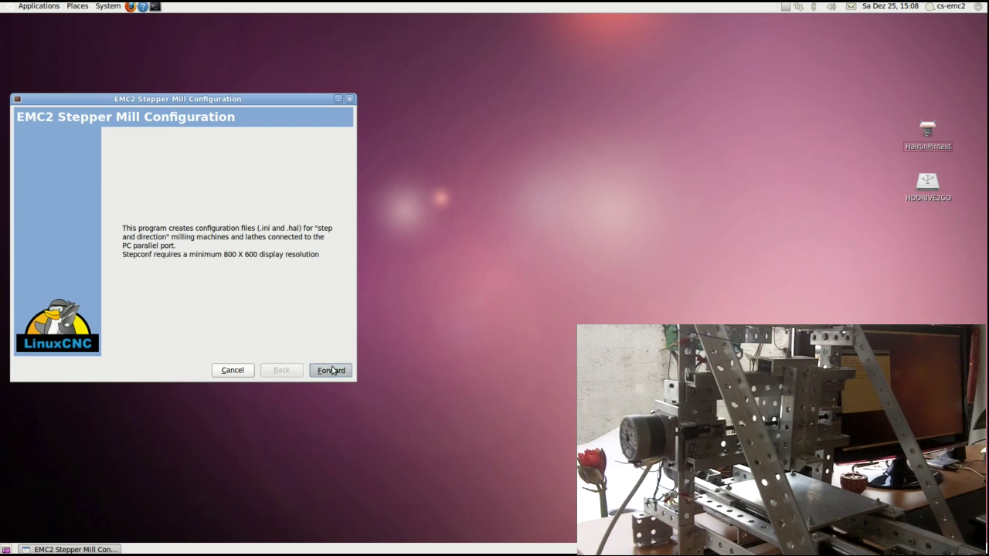
click(331, 371)
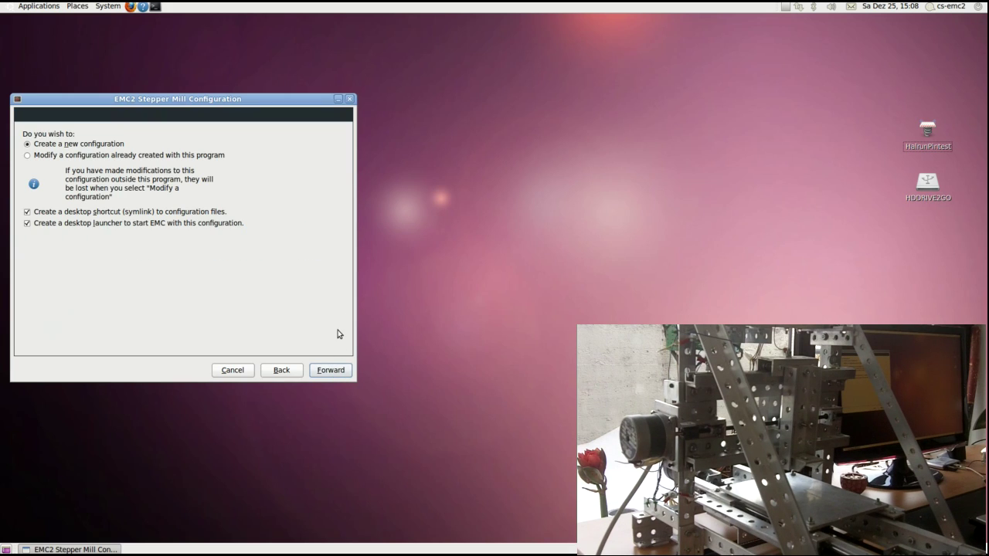
click(52, 156)
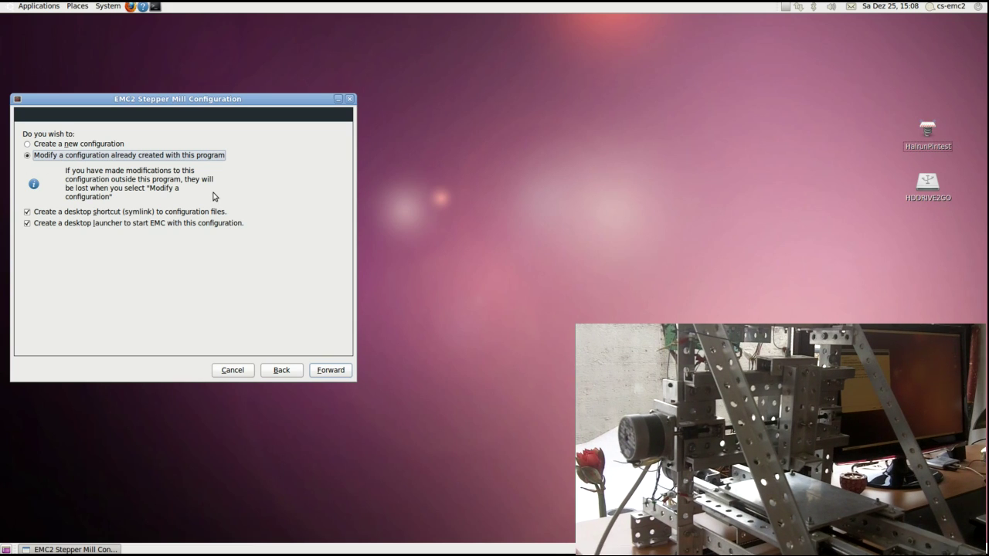
click(326, 374)
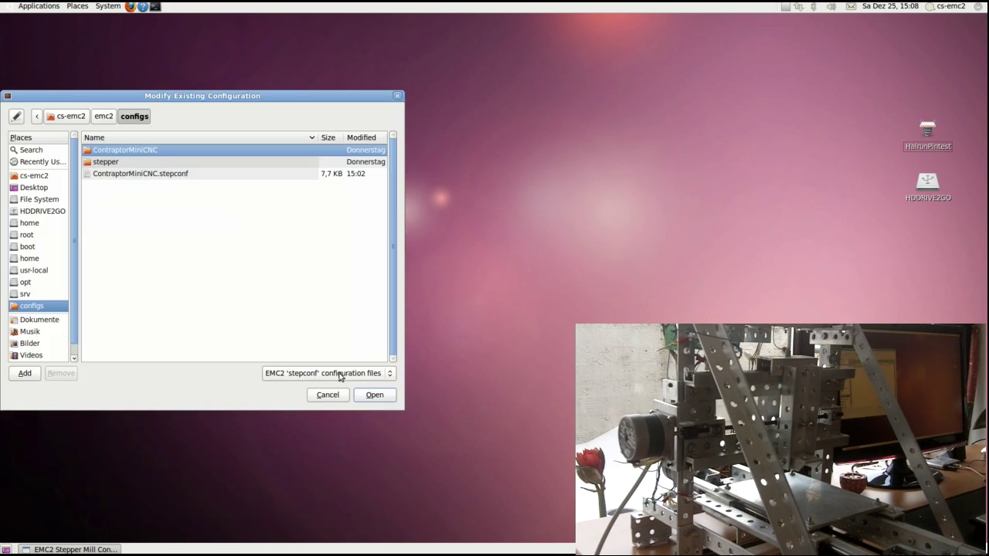
click(140, 177)
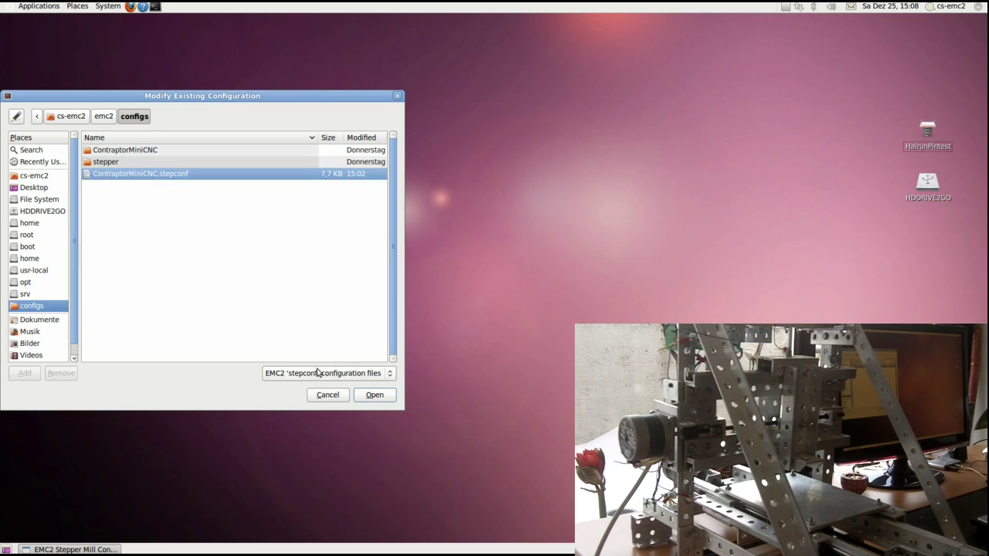
click(375, 394)
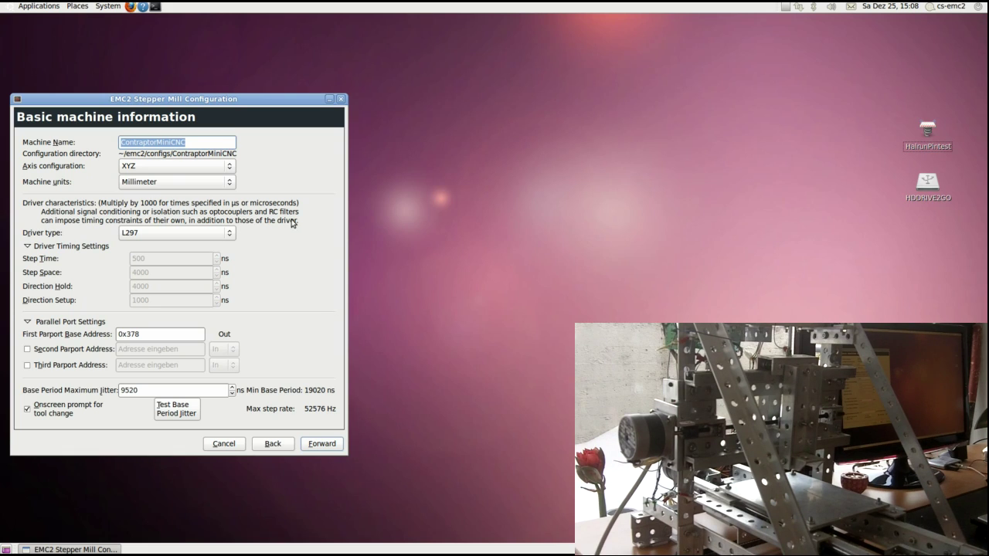
click(220, 144)
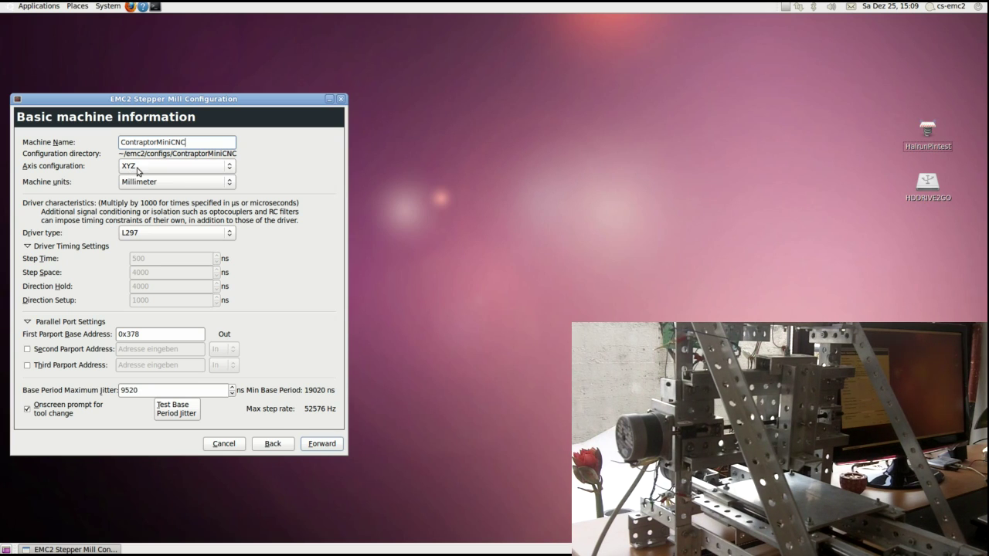
click(154, 181)
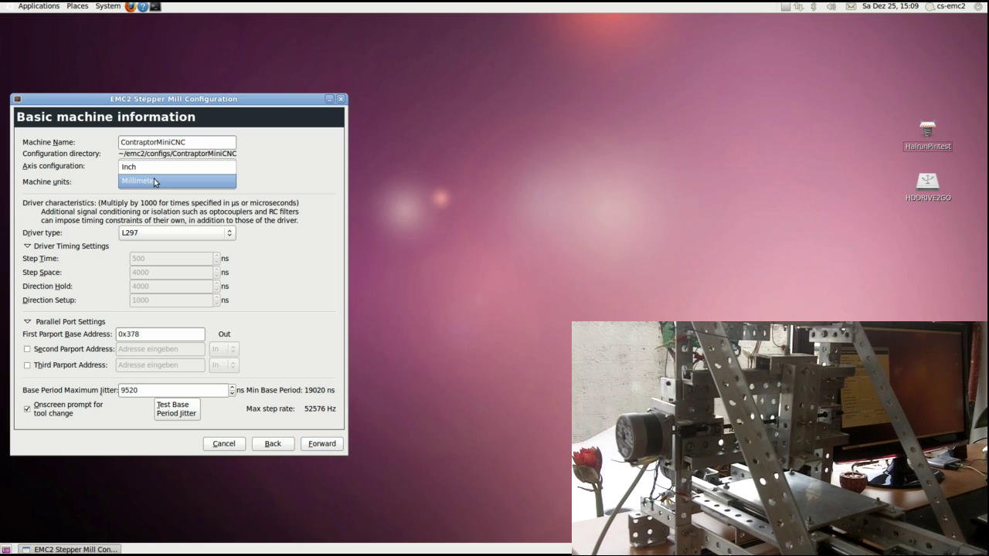
click(141, 183)
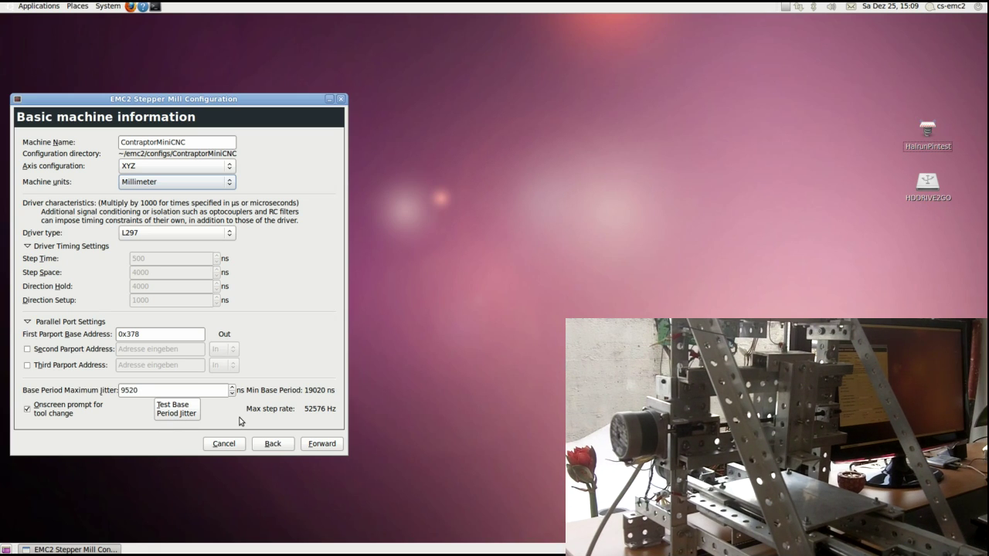
Step: Check the parallel port pins, keeping Pin 10 as Maximum Limit X, and advance to X axis setup
click(321, 444)
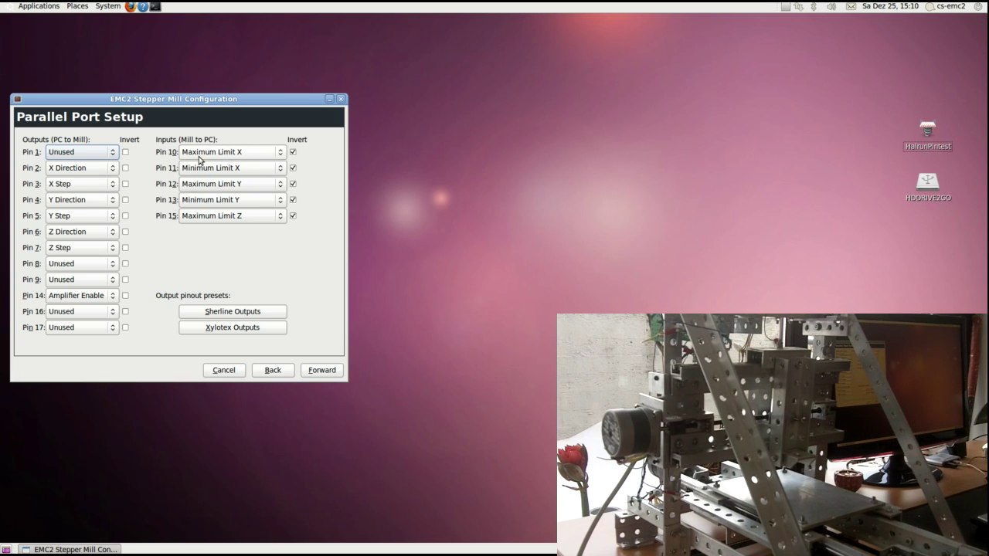
click(280, 157)
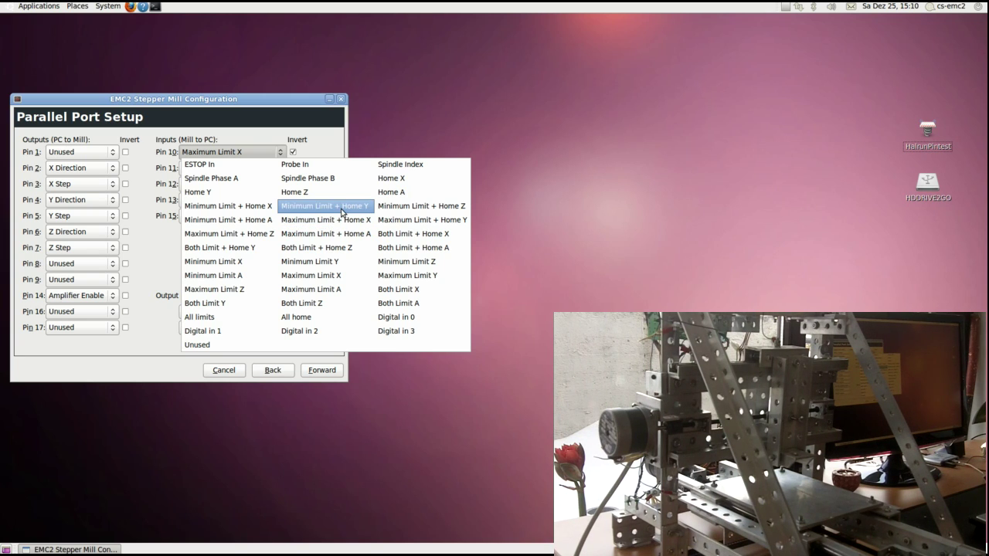
click(330, 139)
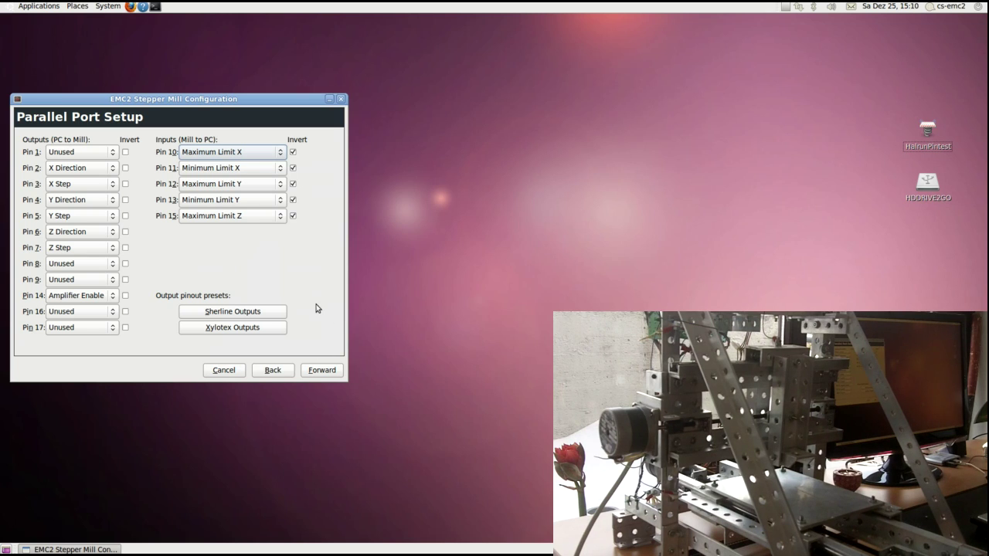
click(322, 370)
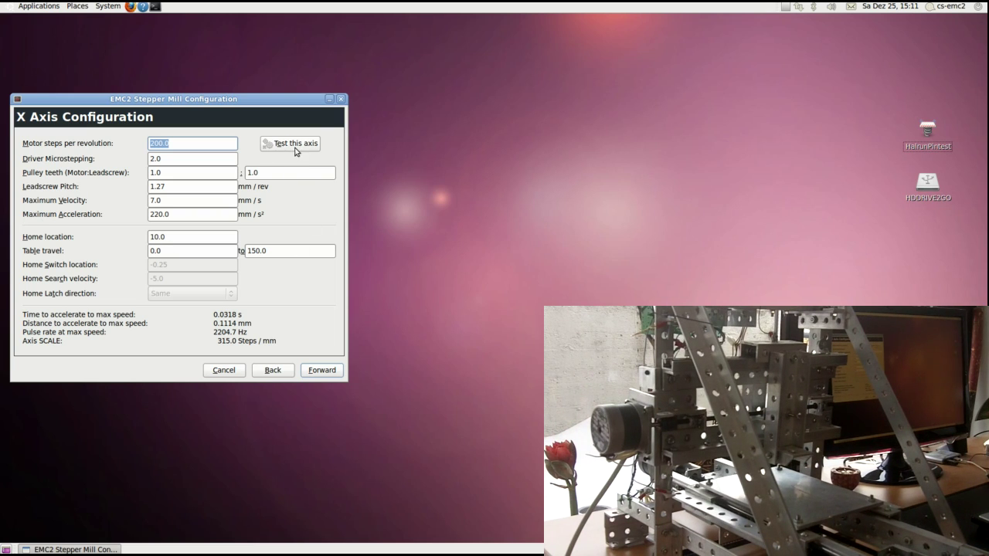
click(298, 146)
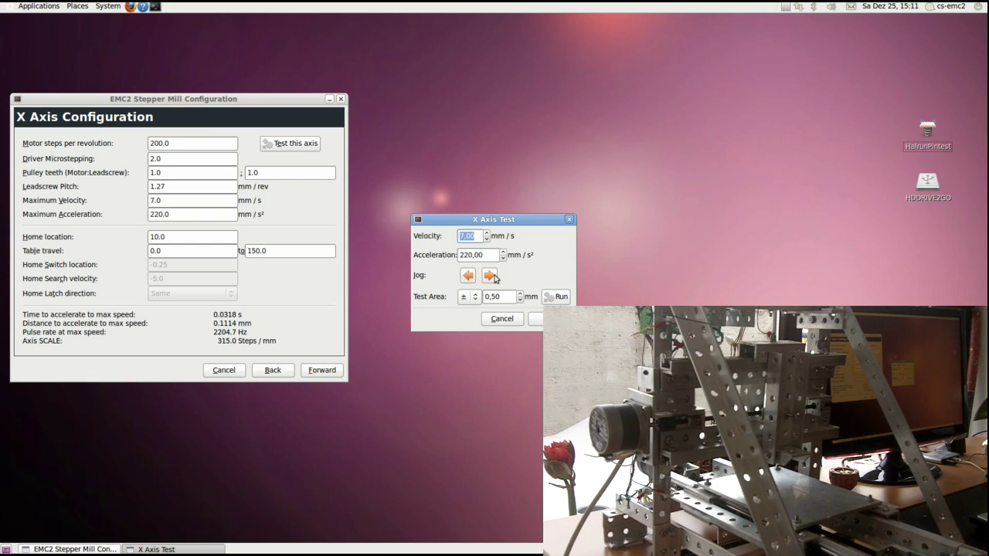
Step: Jog the X axis both ways and raise the test acceleration to 225
click(489, 279)
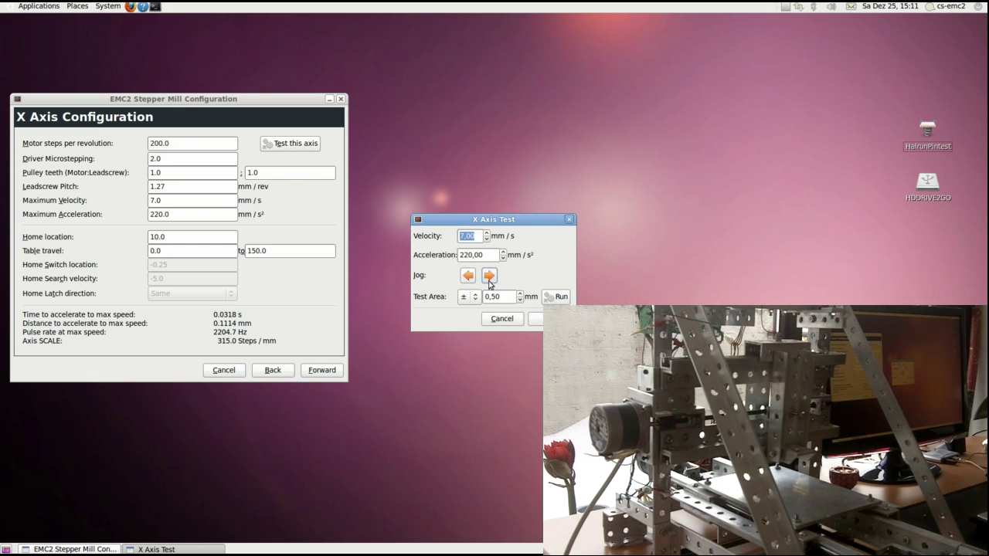
click(469, 277)
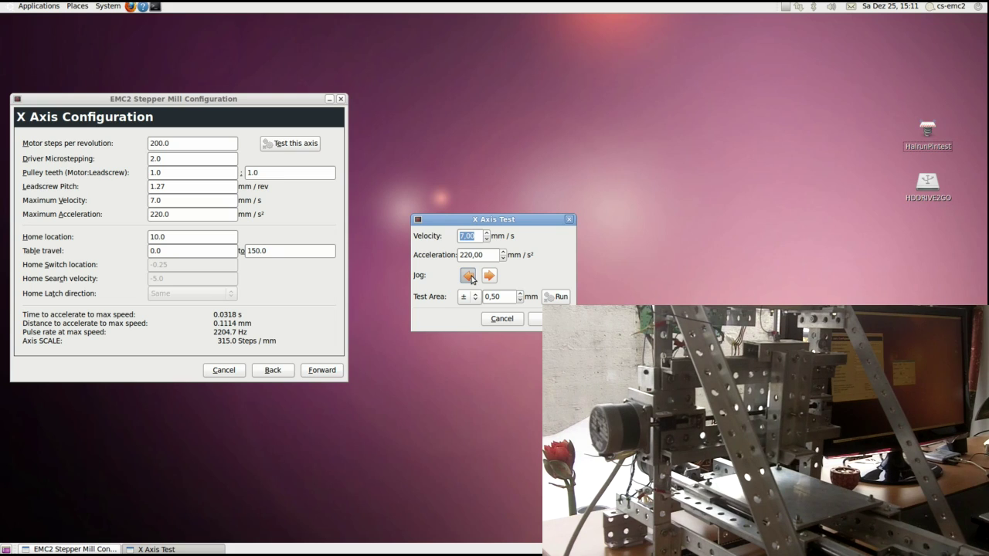
click(505, 252)
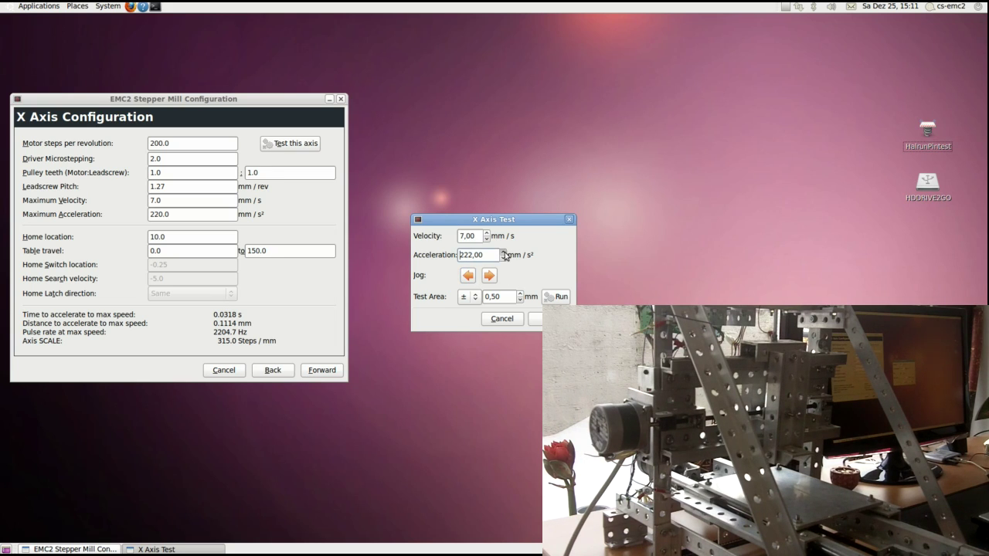
click(504, 252)
click(504, 251)
click(504, 252)
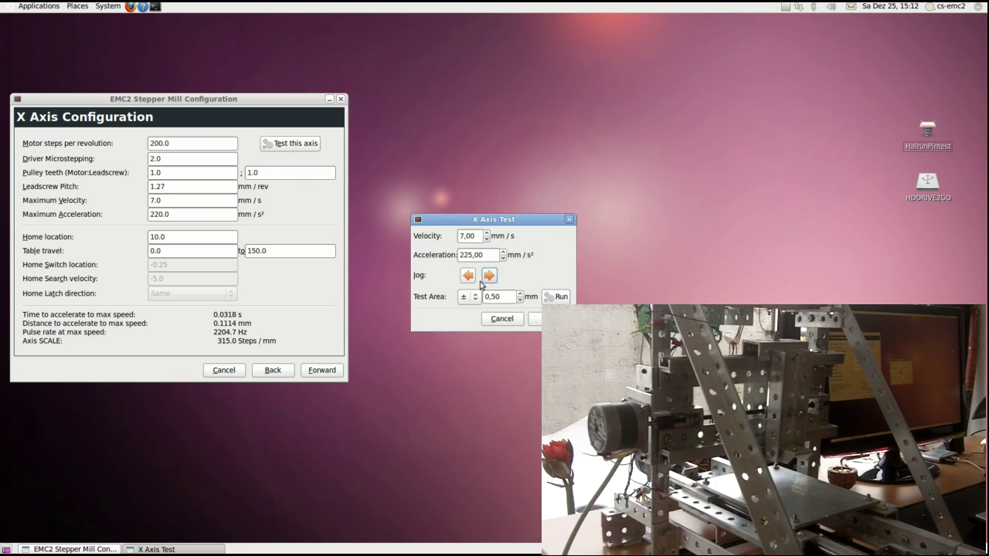
click(467, 276)
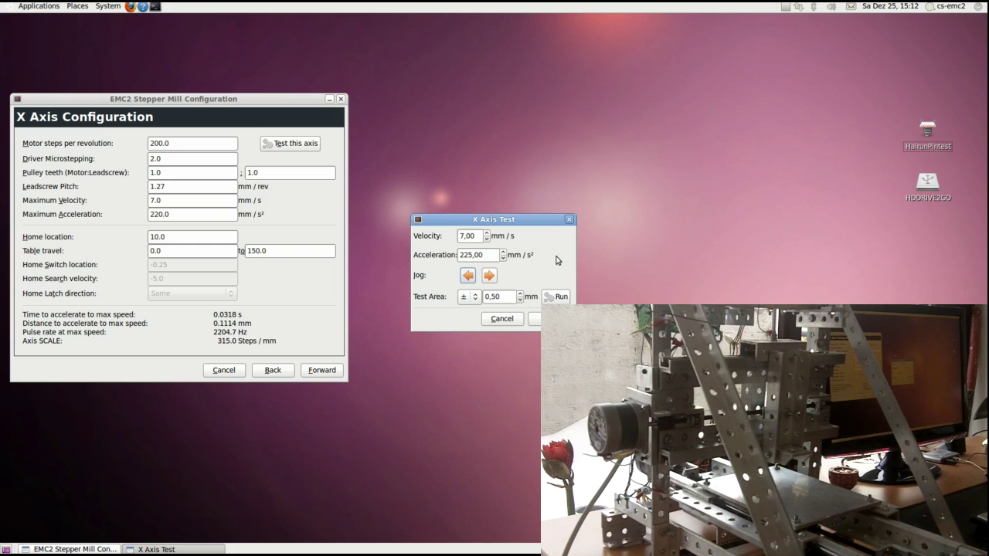
Step: Jog the X axis at 9 mm/s, then again with velocity back at 7 mm/s
click(487, 234)
click(486, 233)
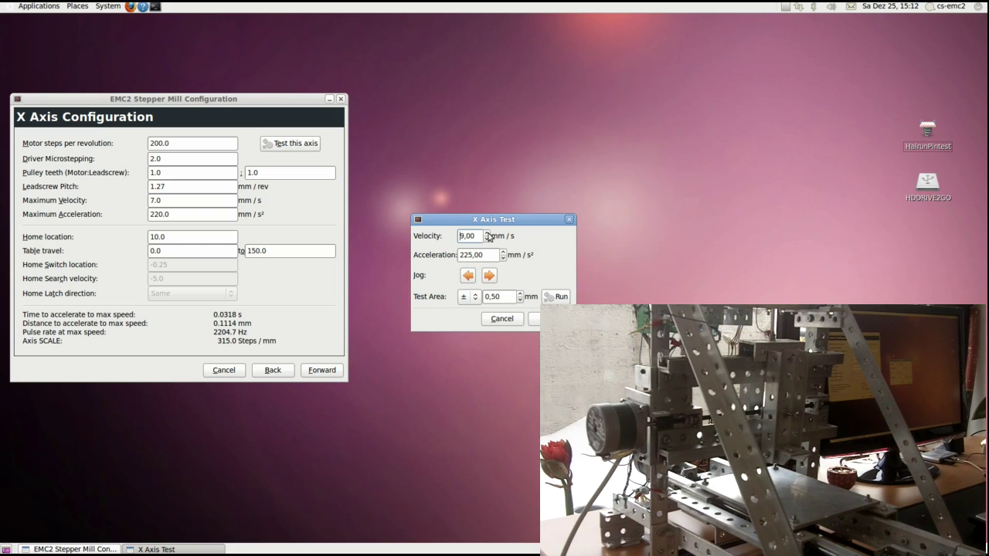
click(490, 275)
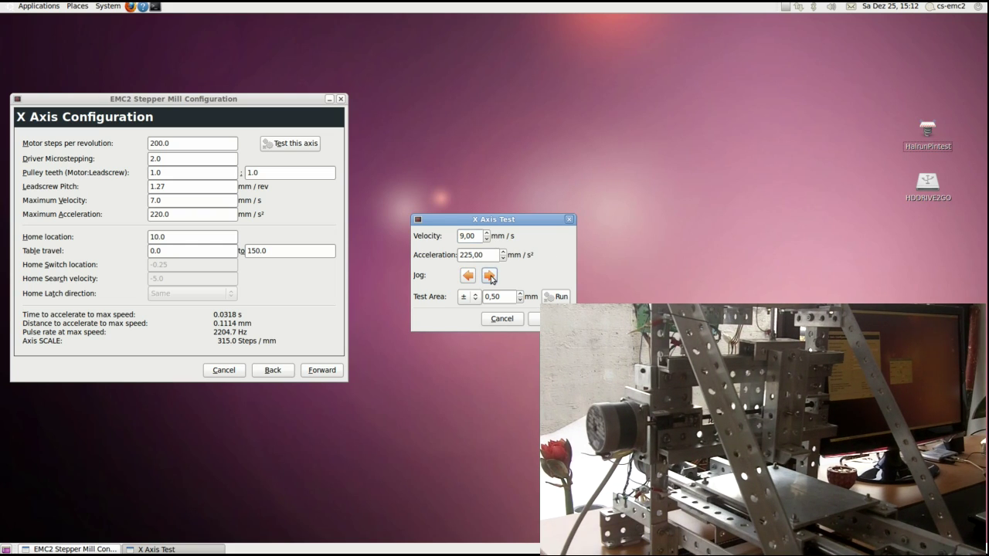
click(490, 275)
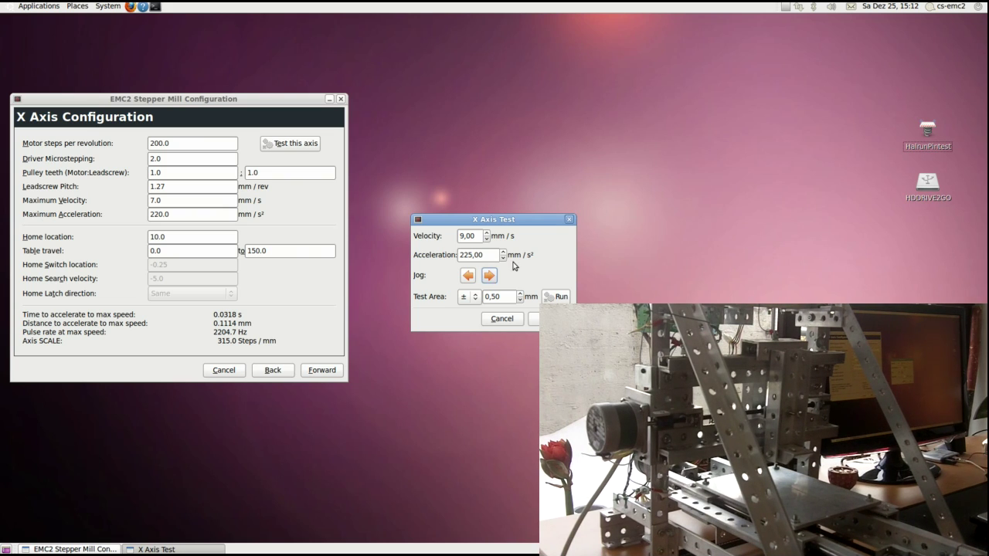
click(487, 240)
click(487, 240)
click(489, 277)
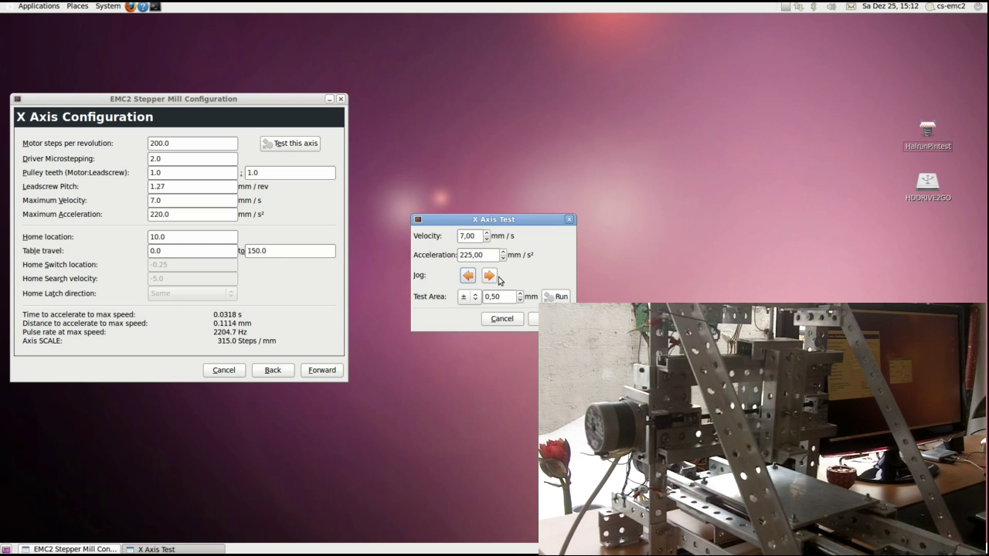
click(489, 278)
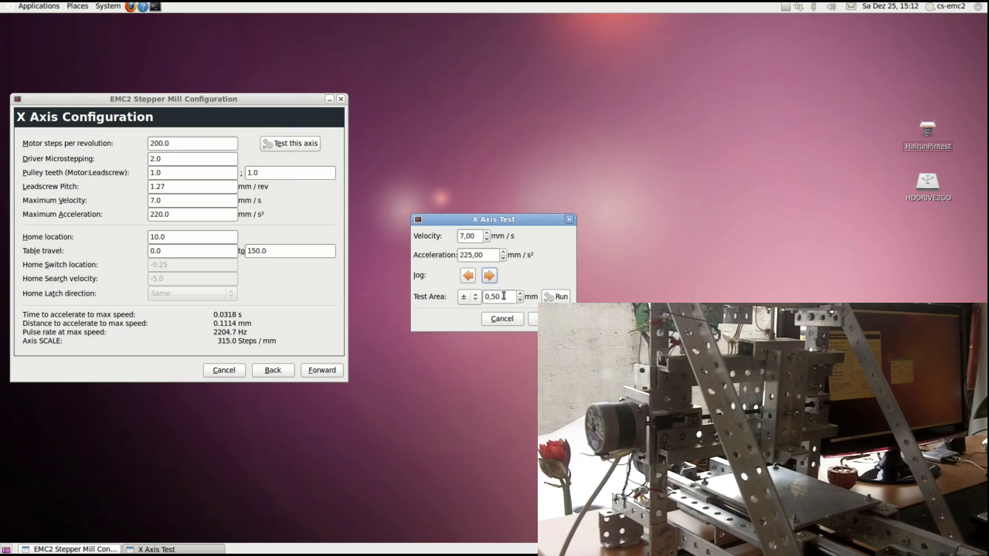
Step: Set the test area to 10.50, run the X axis test twice, and accept the values
click(520, 293)
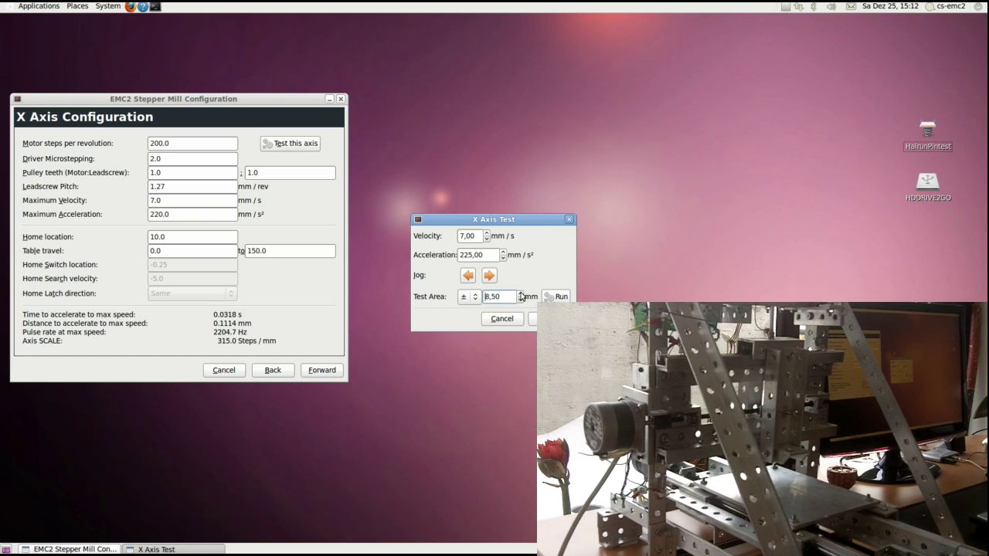
click(520, 293)
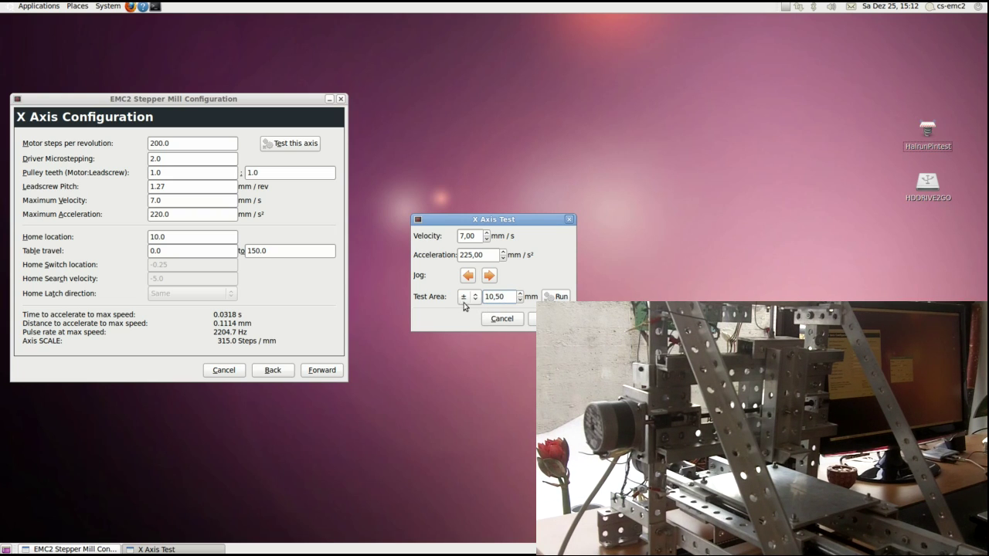
click(554, 297)
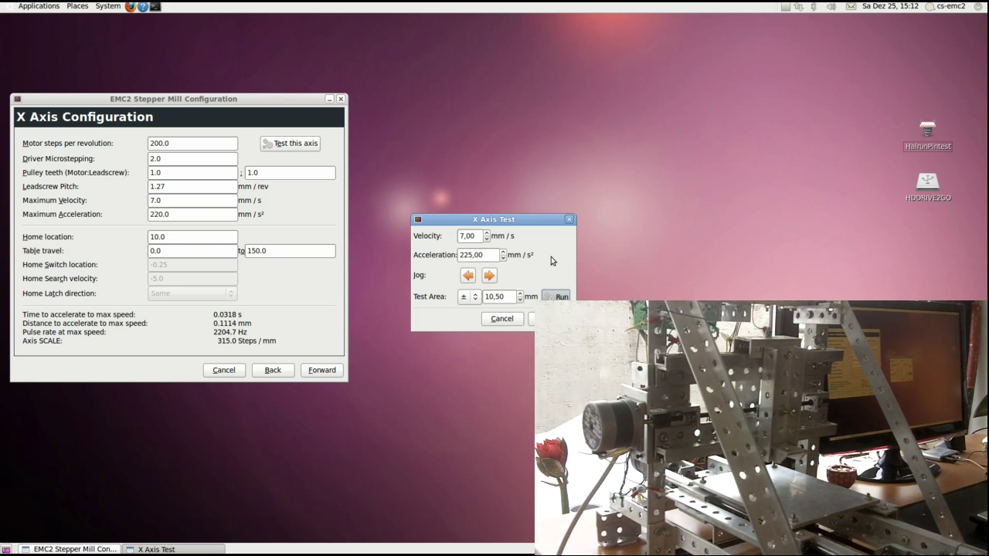
click(553, 296)
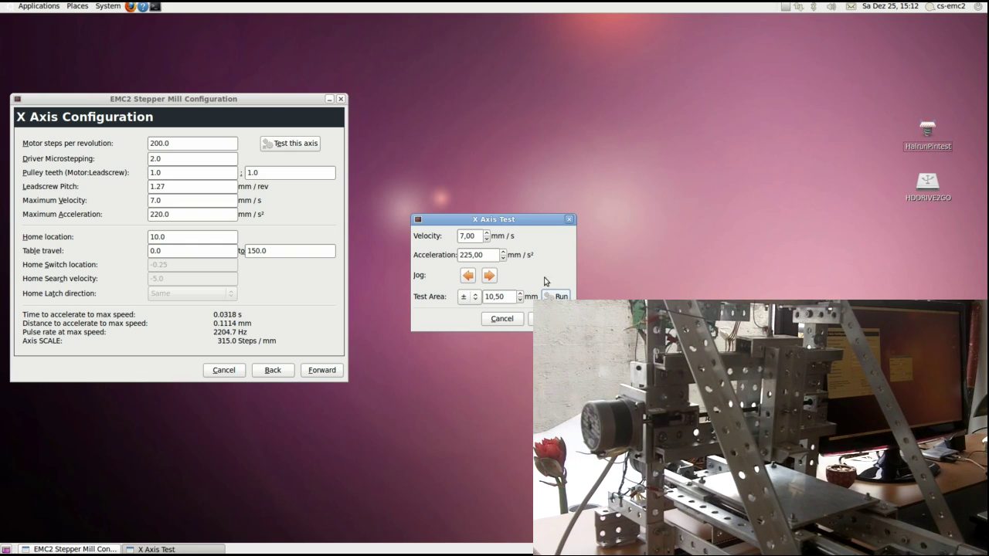
click(550, 318)
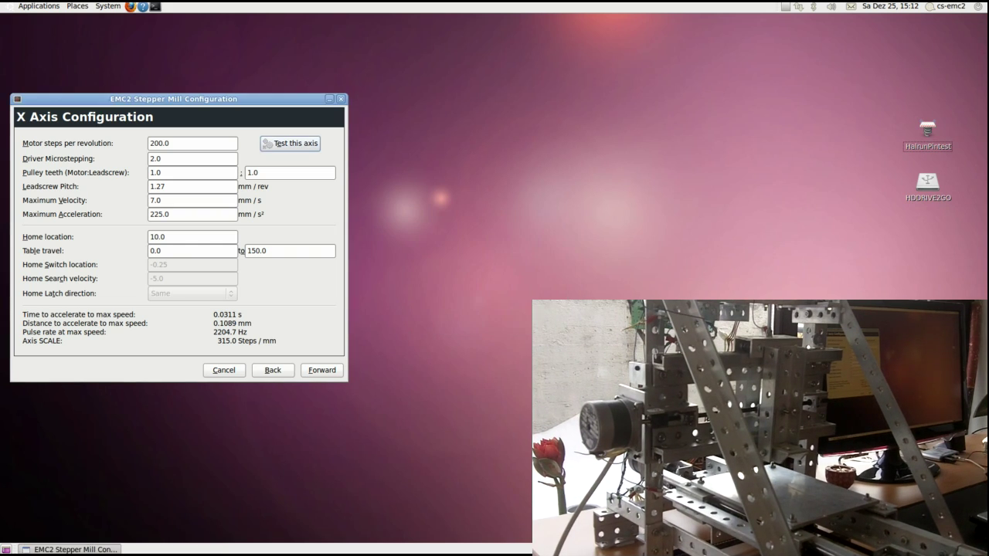
Step: On the Y Axis page, jog the Y axis positive and negative in its test dialog, then close it
click(318, 370)
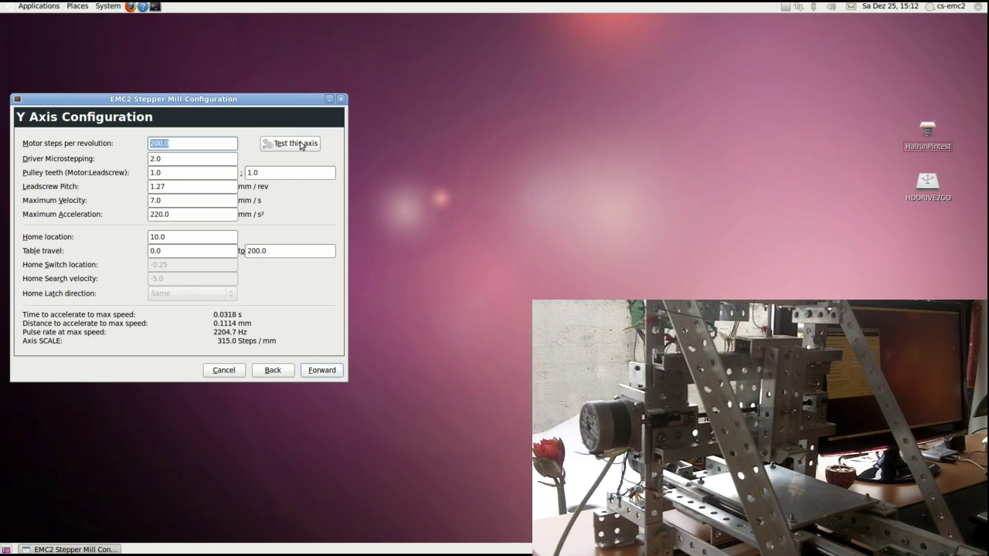
click(297, 147)
click(489, 276)
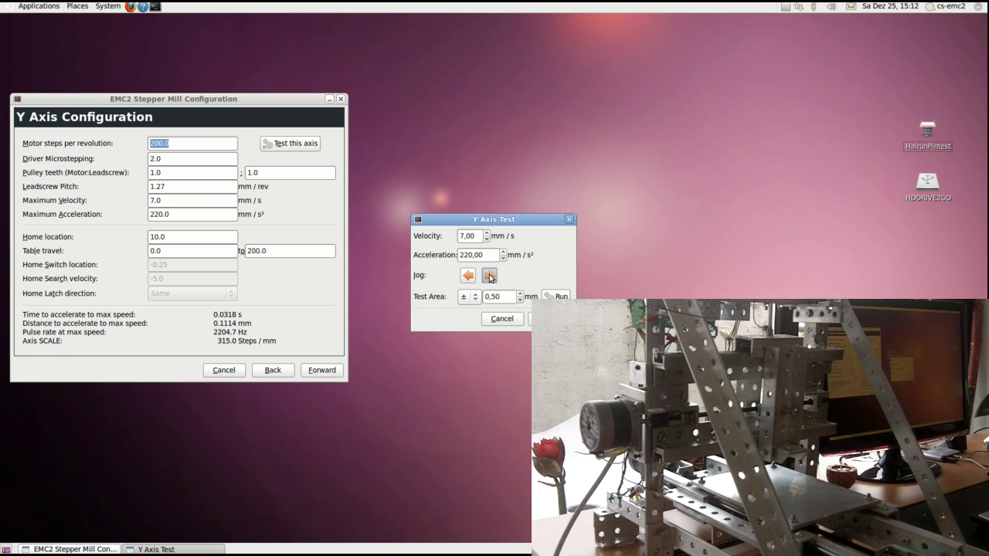
drag(490, 278, 466, 279)
click(502, 318)
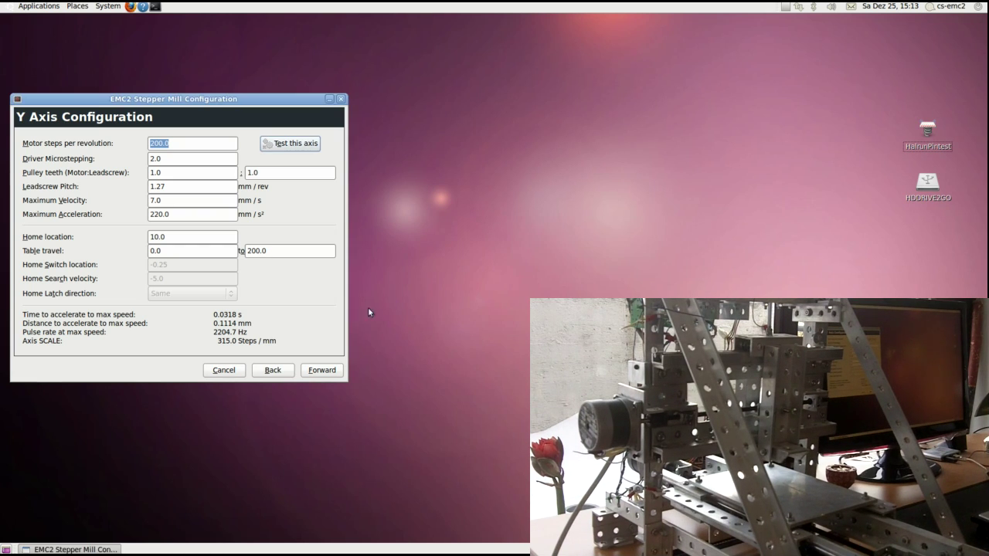
Step: On the Z Axis page, jog the Z axis both ways and run its test motion, then close it
click(328, 370)
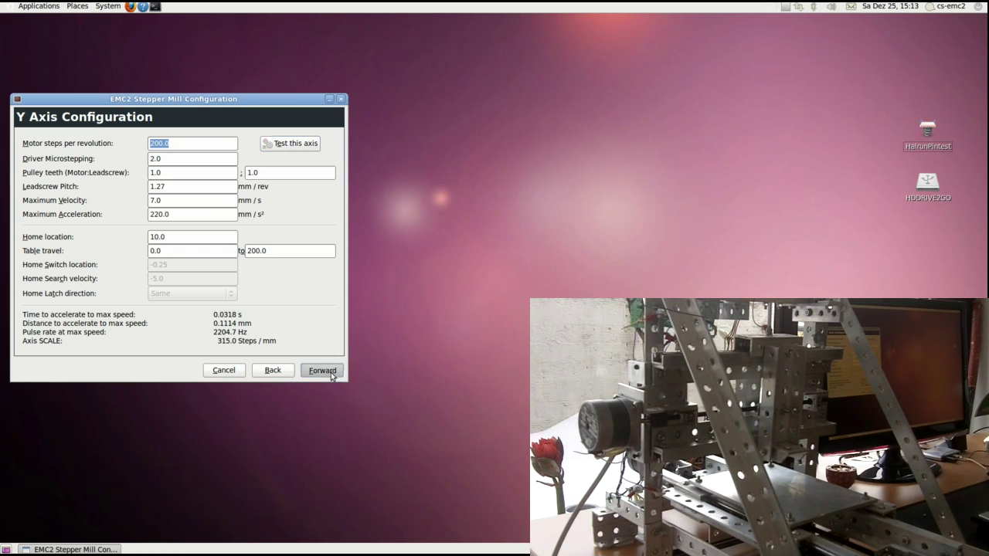
click(292, 145)
click(493, 281)
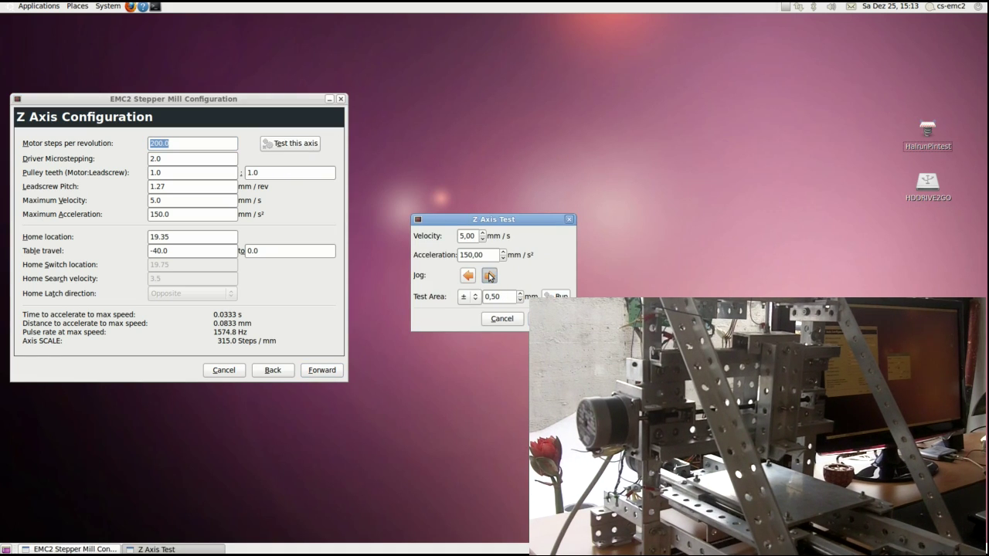
click(466, 276)
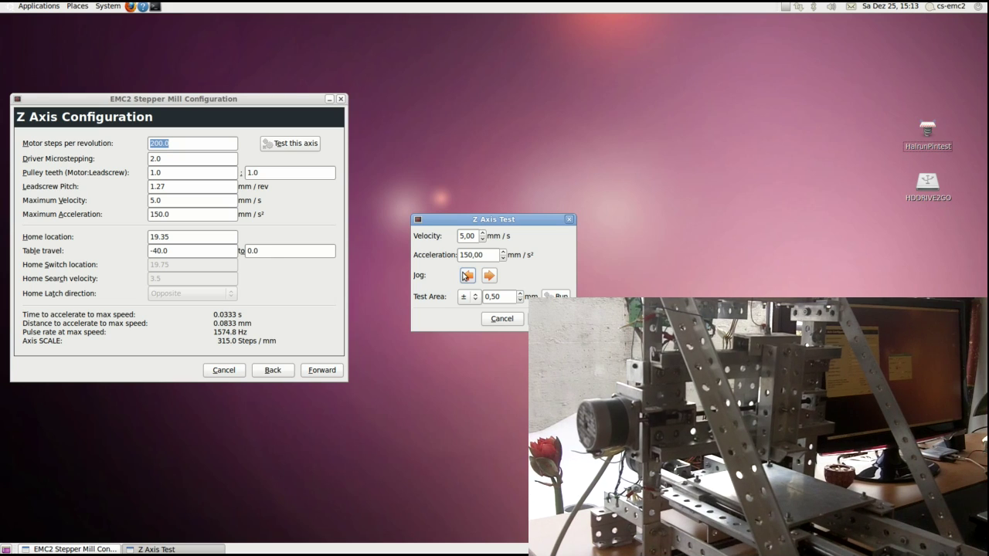
click(488, 278)
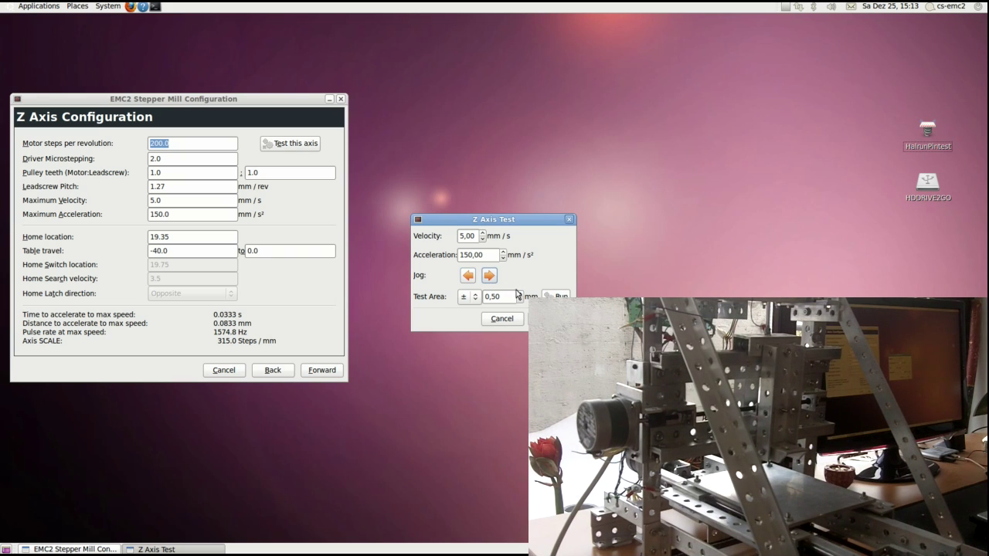
click(553, 296)
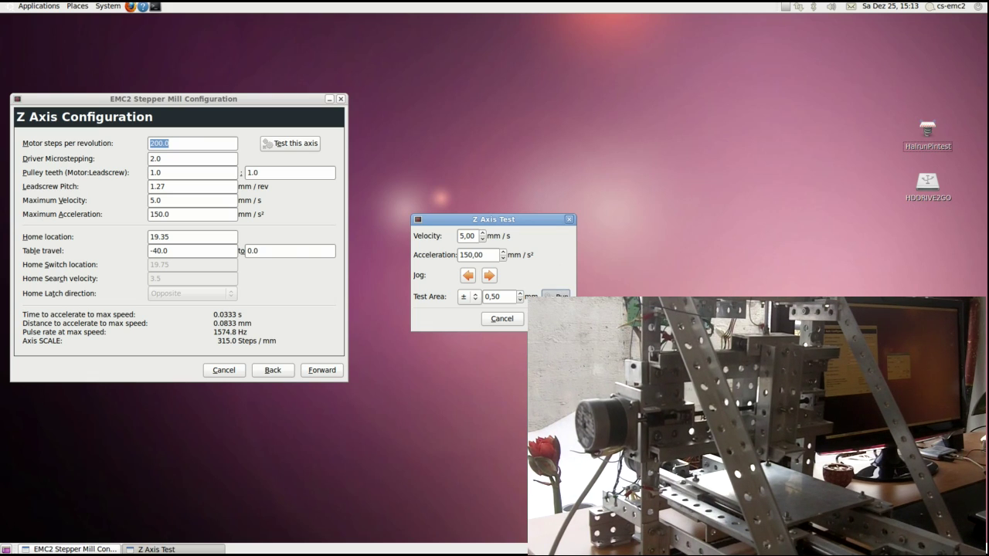
click(501, 319)
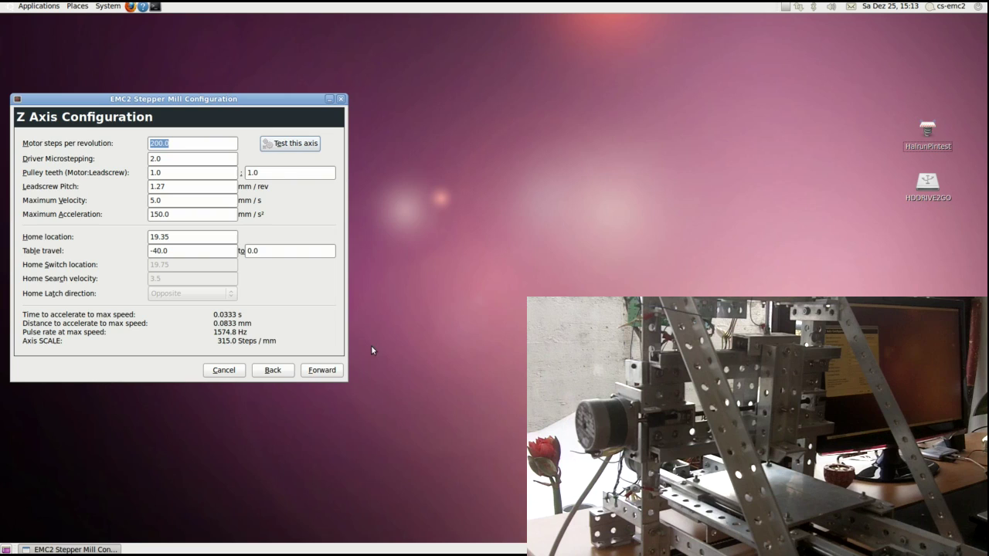
Step: Skip the advanced options unchanged and write the configuration files, closing the wizard
click(322, 370)
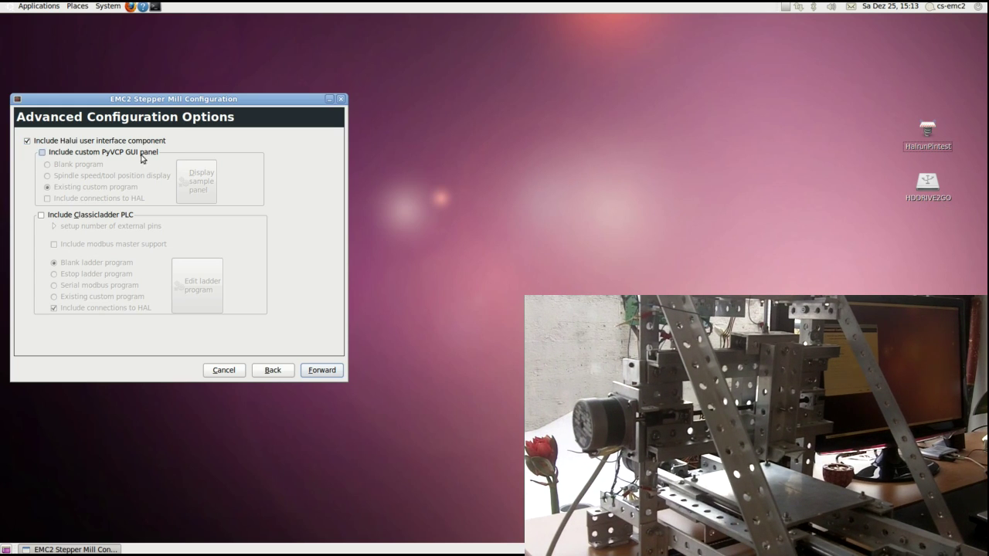
click(323, 371)
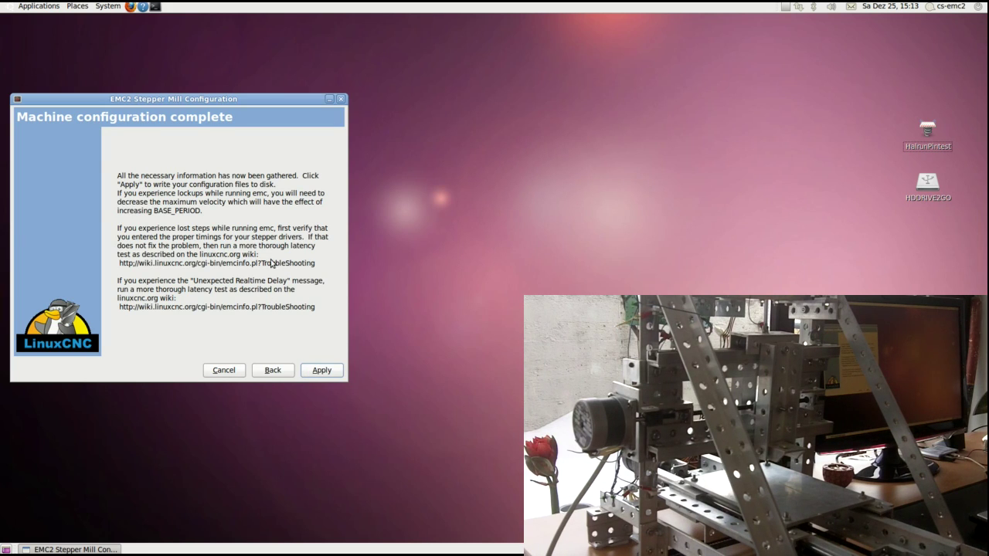
click(324, 372)
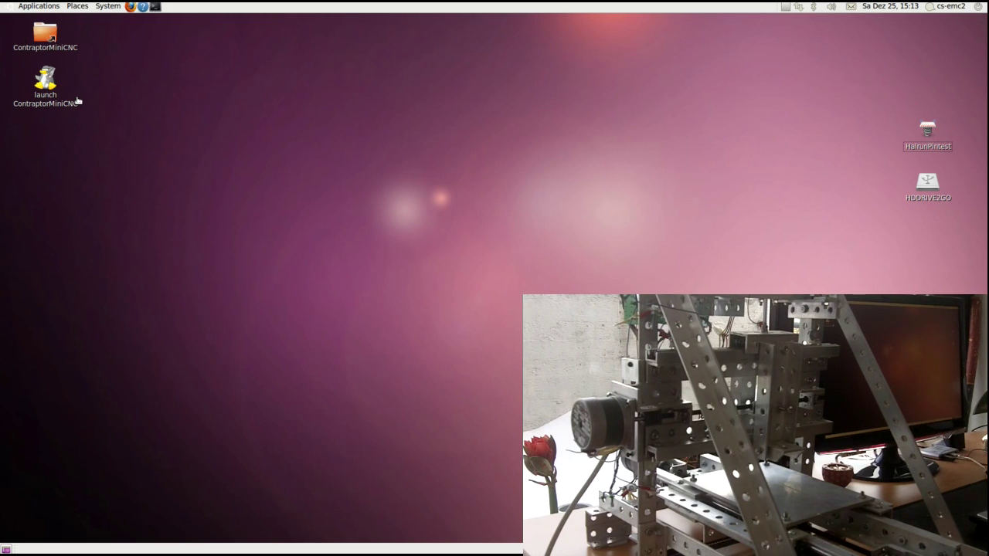
Step: Browse the ContraptorMiniCNC desktop folder, close it, and launch the ContraptorMiniCNC machine in LinuxCNC
click(45, 34)
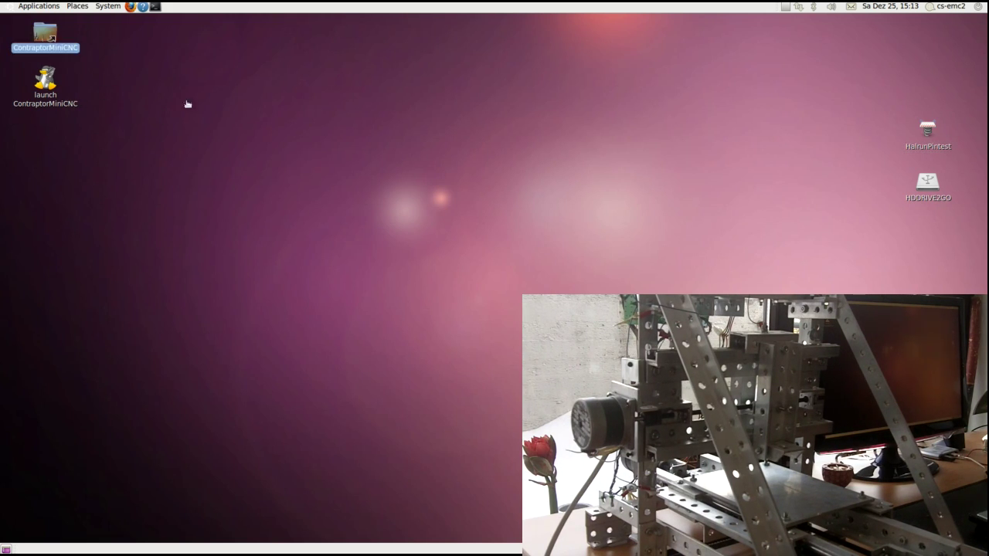
key(Return)
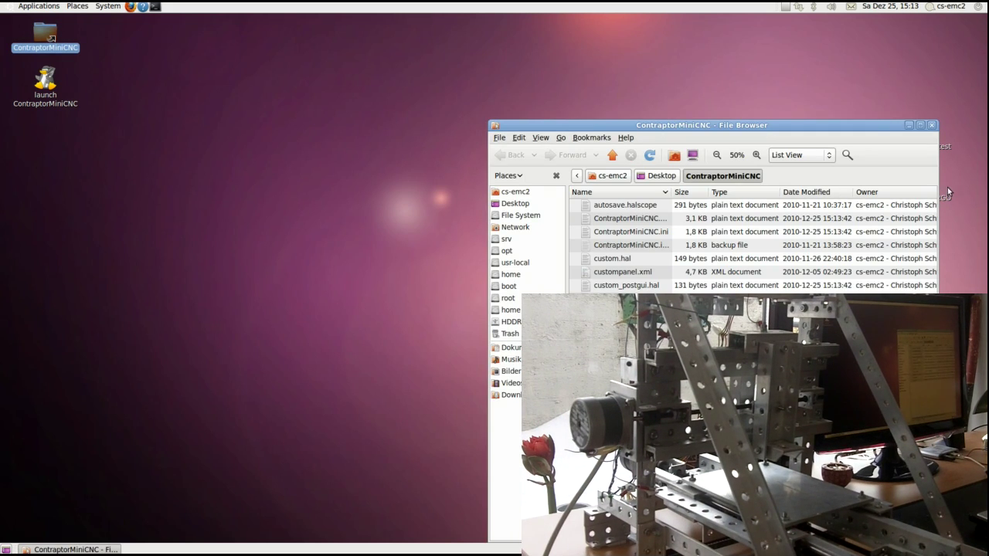
drag(698, 124, 368, 52)
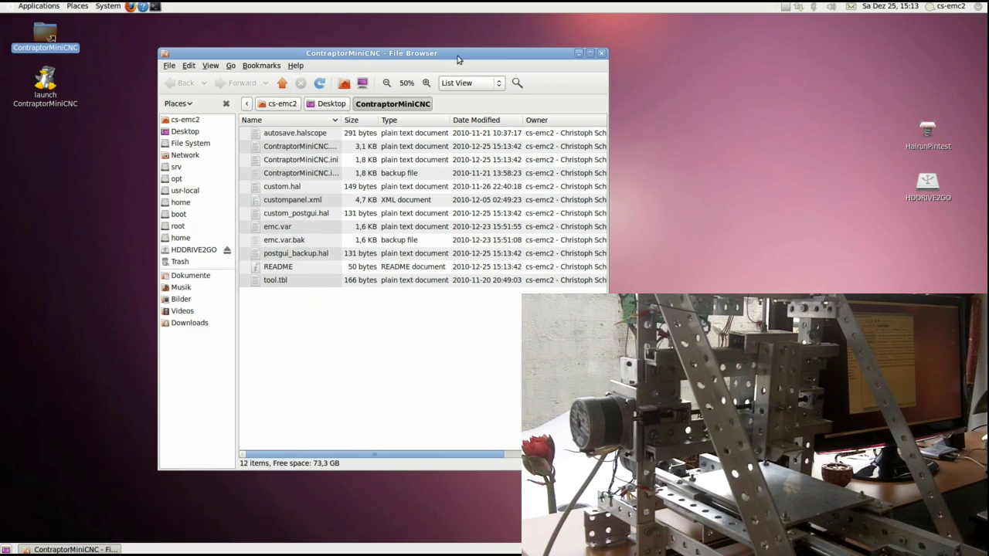
click(602, 54)
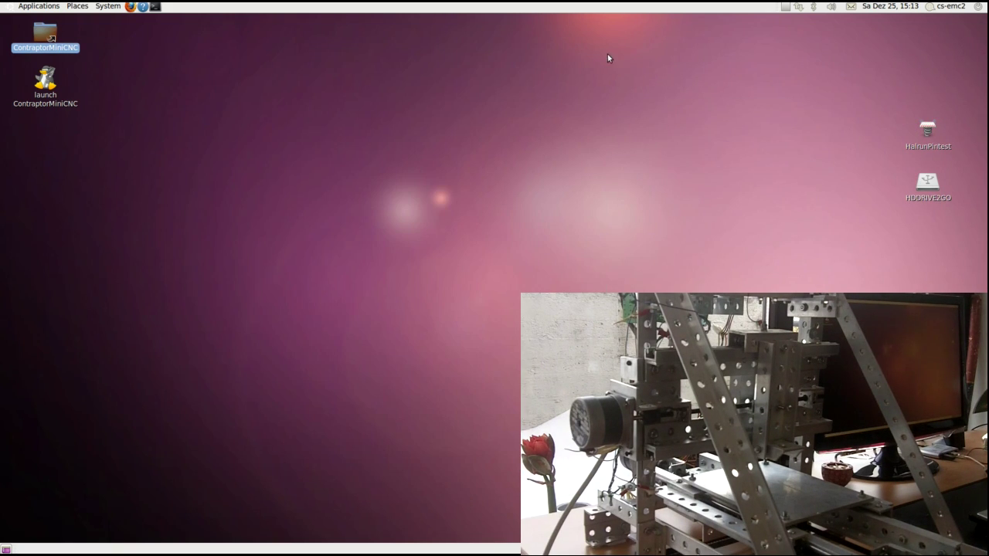
double_click(44, 80)
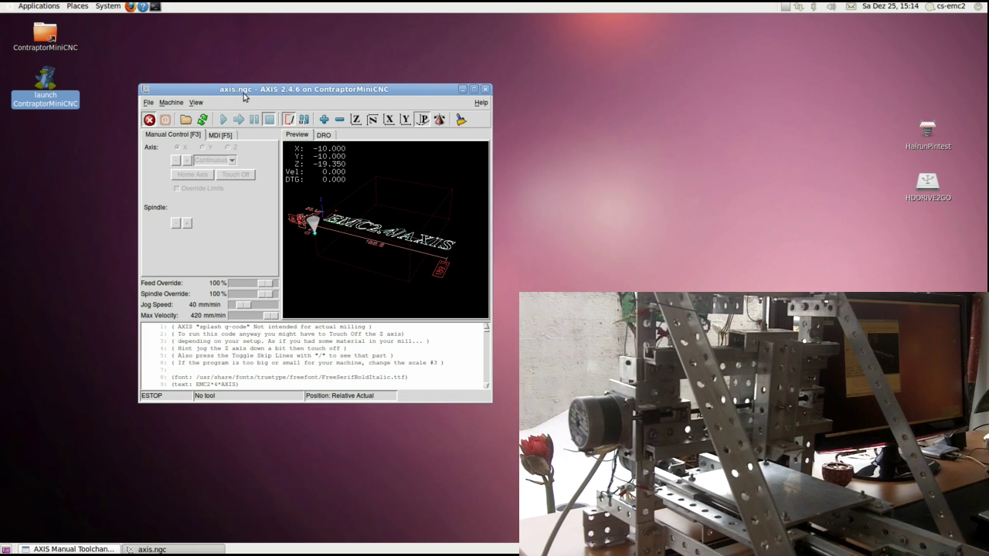
Step: Move the AXIS window to the top-left and resize it larger to enlarge the toolpath preview
drag(243, 93, 97, 20)
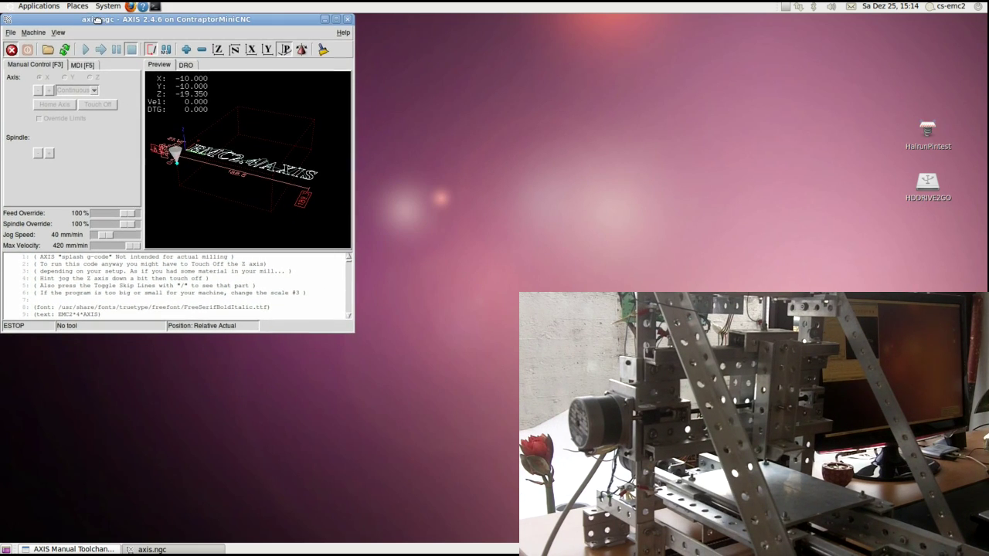
drag(354, 332, 607, 511)
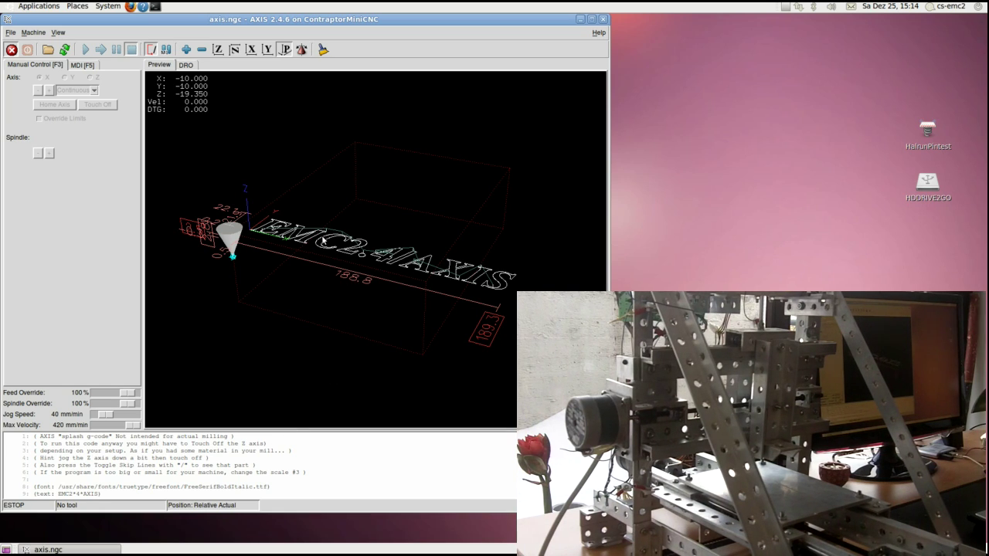
Step: Inspect the toolpath from the top, rotated-top, X, Y and perspective views, orbiting the preview
click(217, 48)
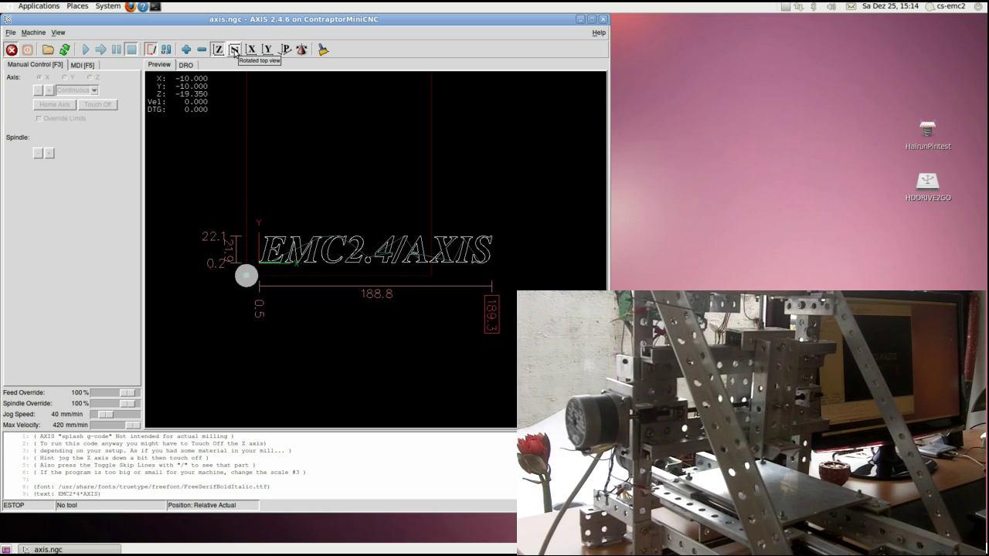
click(234, 50)
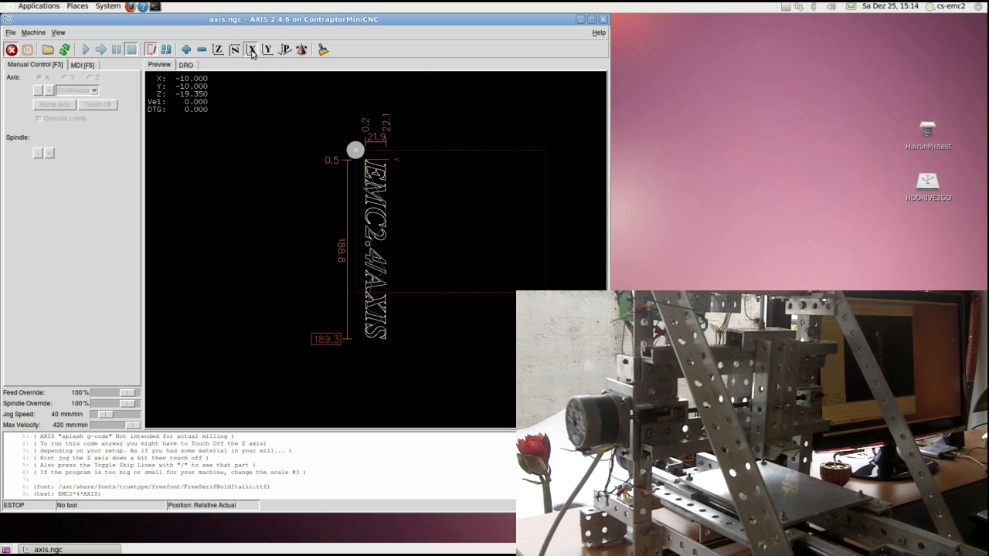
click(251, 50)
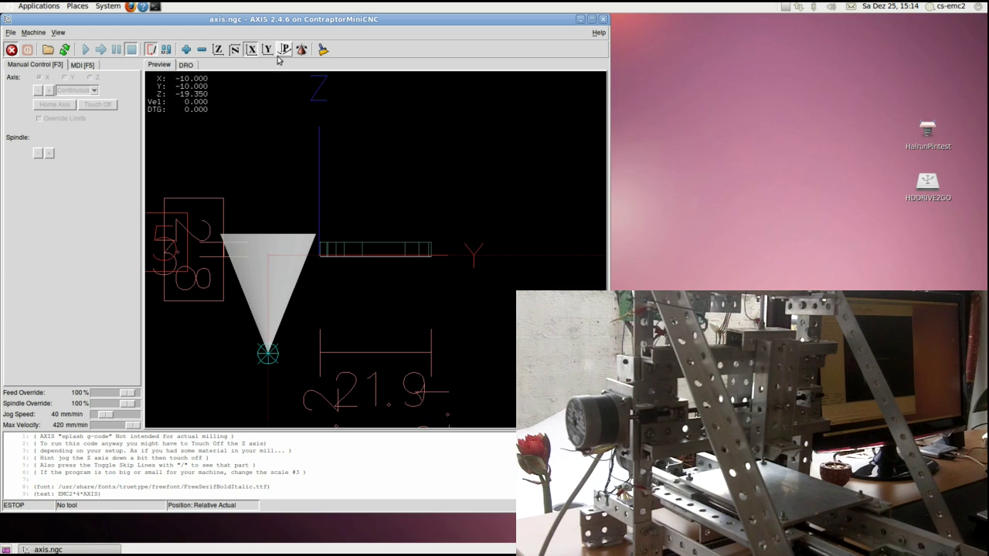
click(269, 53)
click(285, 50)
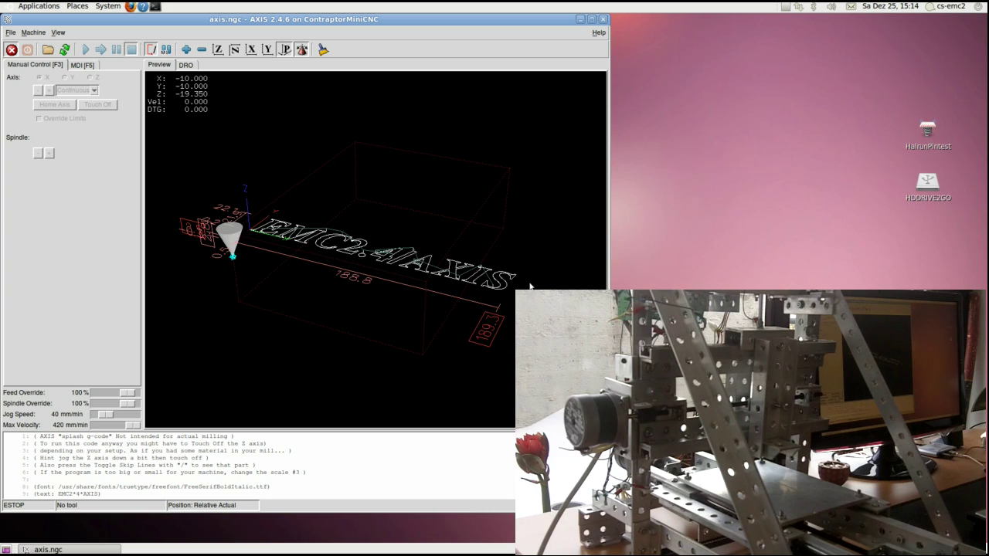
drag(530, 286, 375, 115)
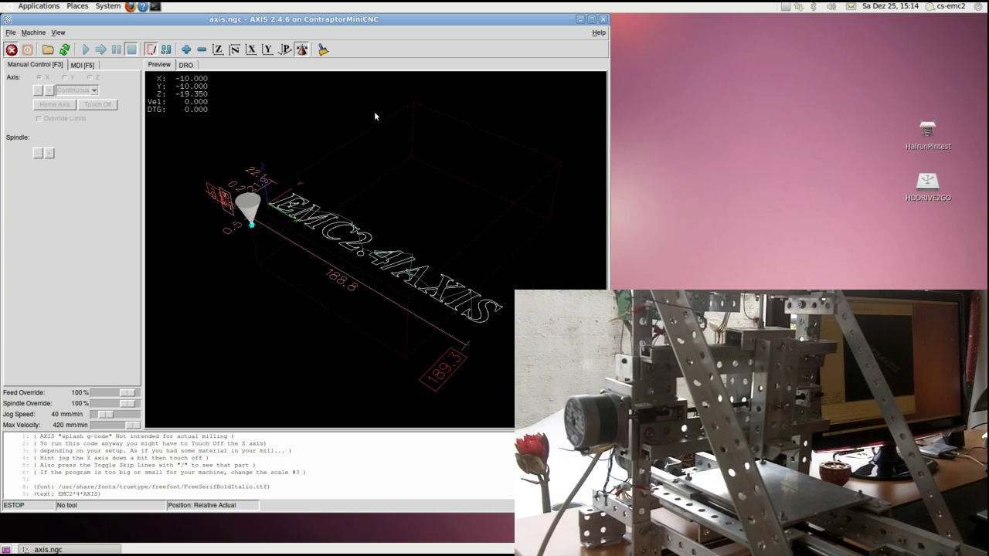
scroll(367, 275, down, 3)
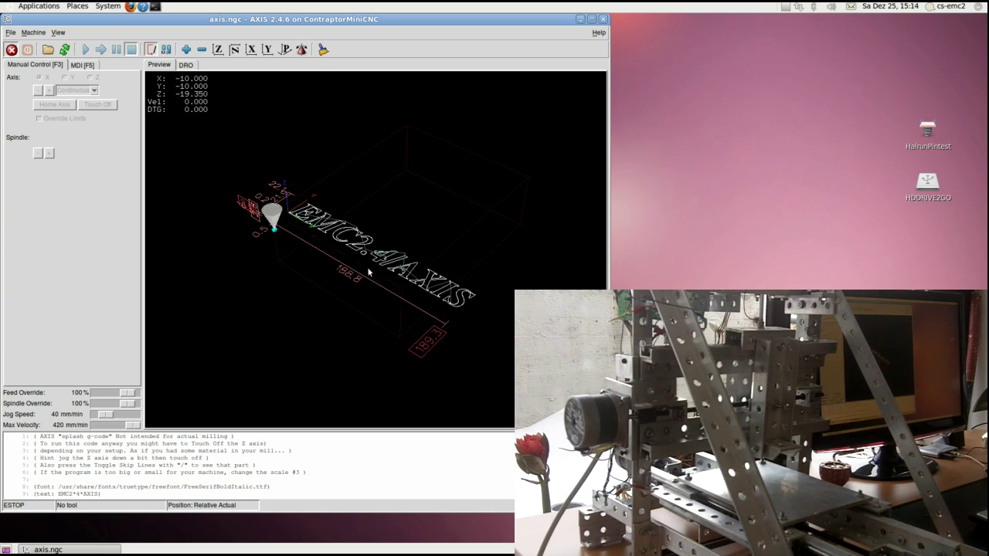
scroll(265, 269, up, 3)
drag(288, 253, 324, 269)
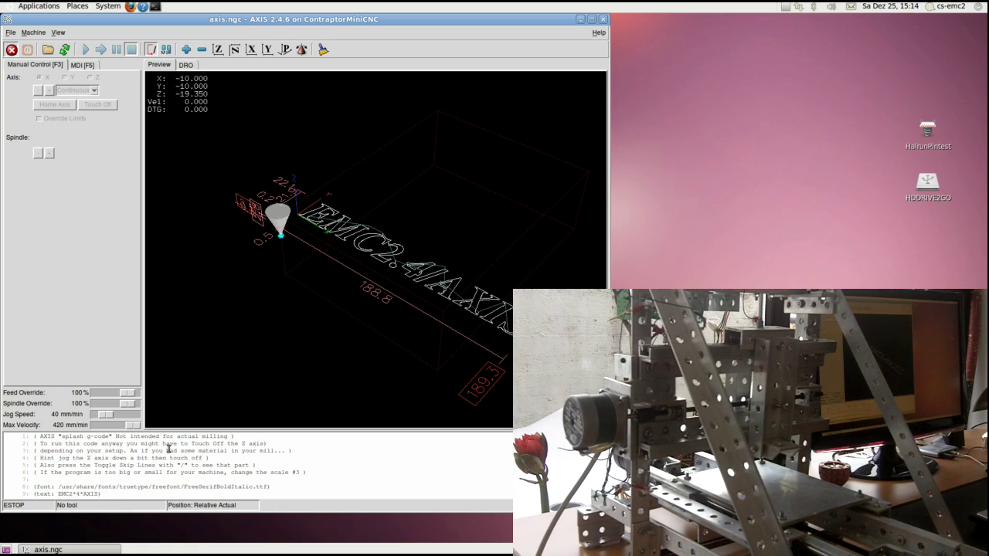
scroll(168, 451, down, 10)
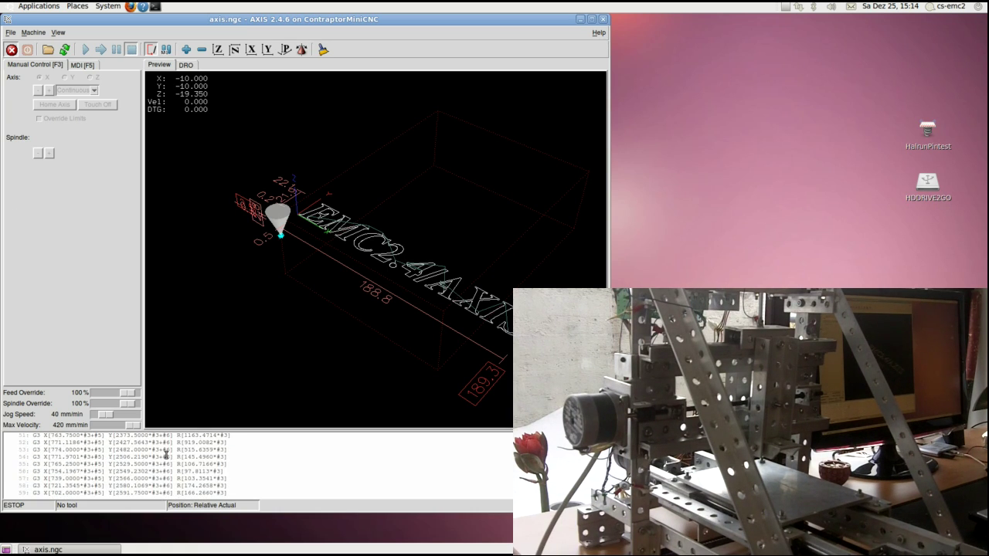
scroll(165, 454, up, 15)
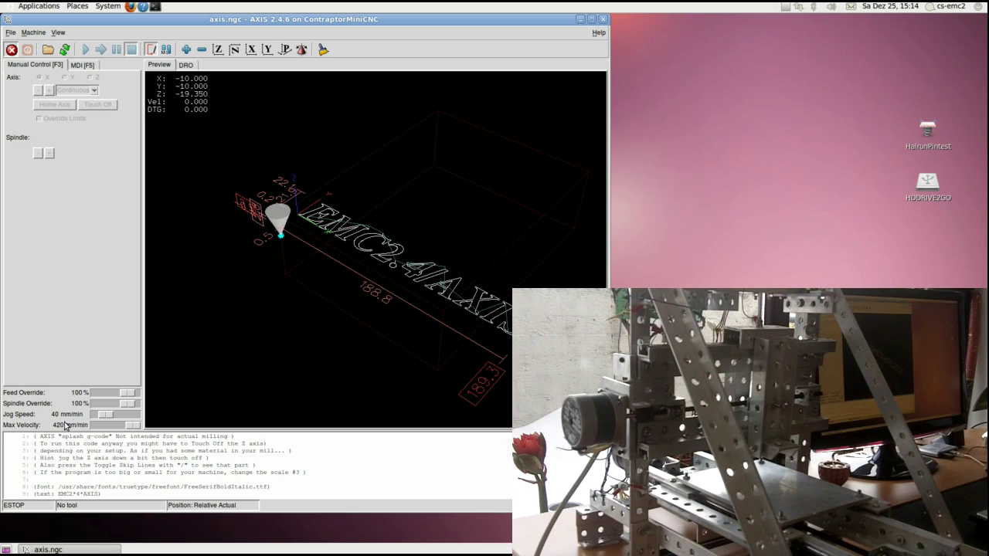
Step: Set jog speed to 262 mm/min and max velocity to 284 mm/min, then release the emergency stop
drag(99, 416, 117, 420)
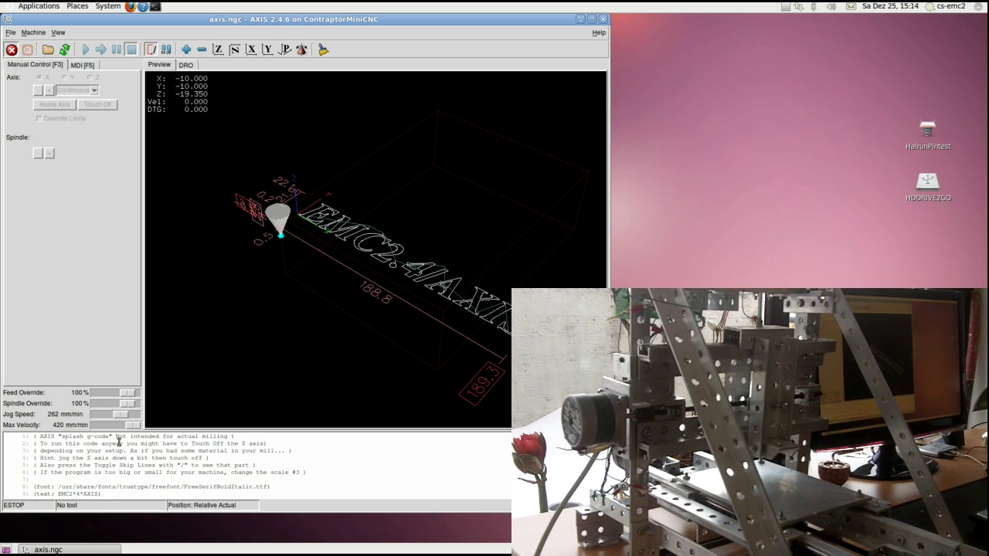
drag(133, 425, 122, 427)
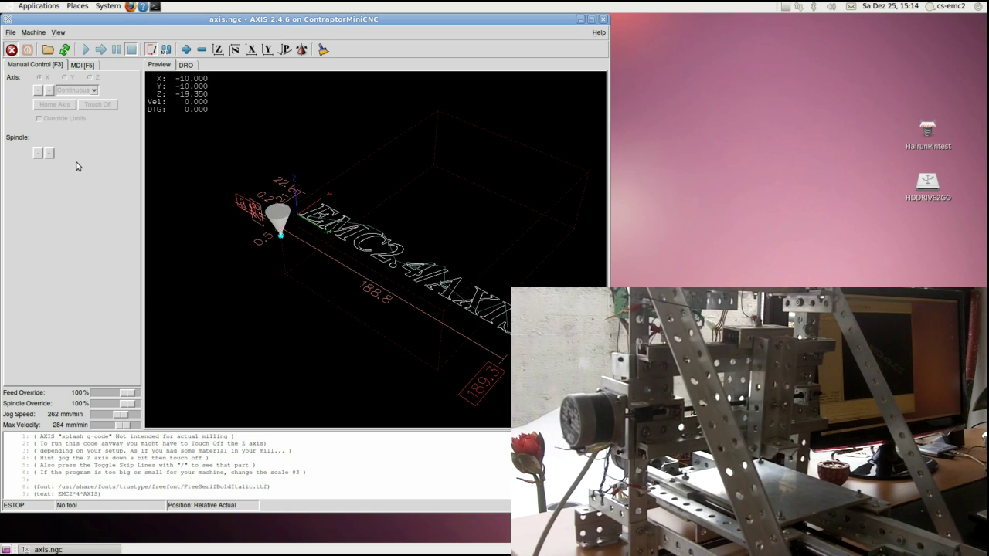
click(12, 50)
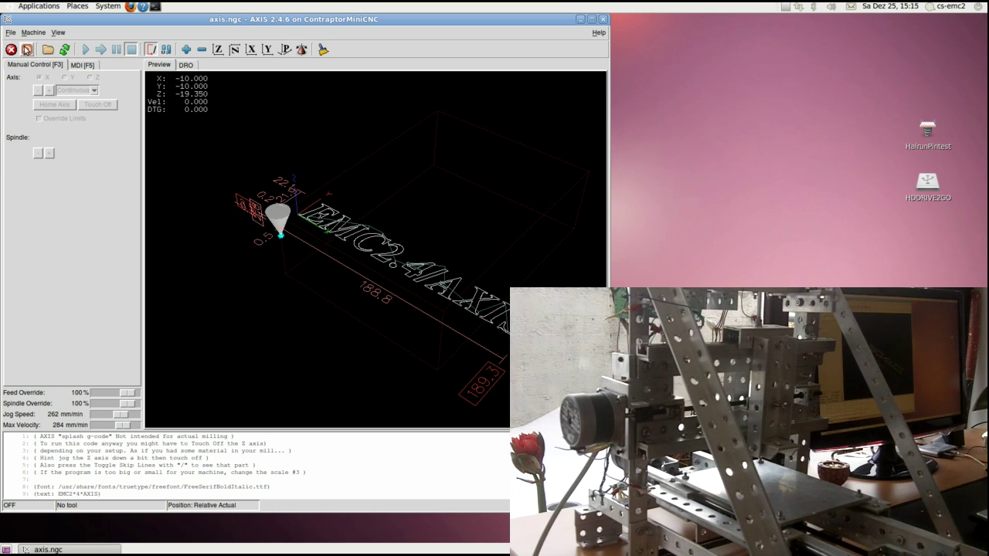
Step: Switch the machine power on, jog the X axis, and home X to 0.000
click(27, 50)
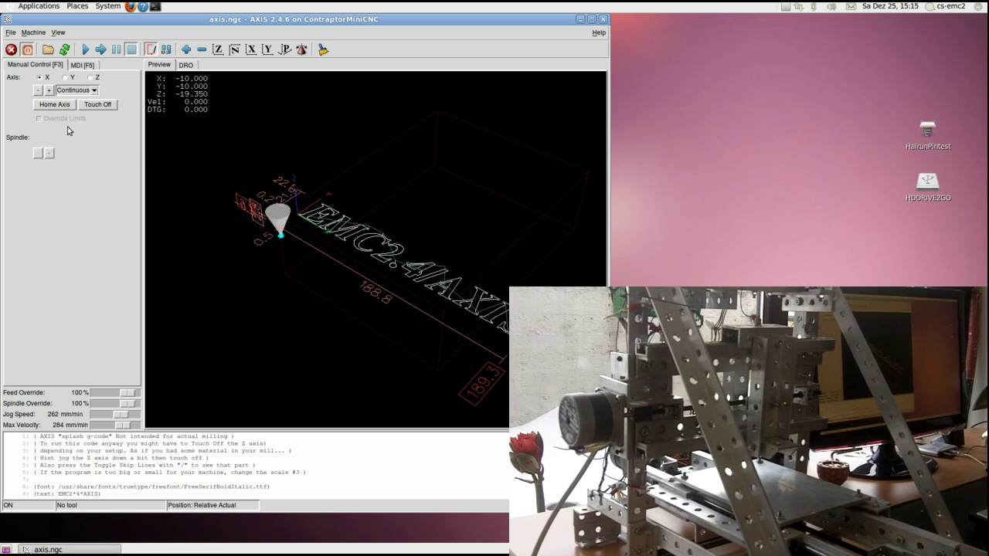
click(49, 91)
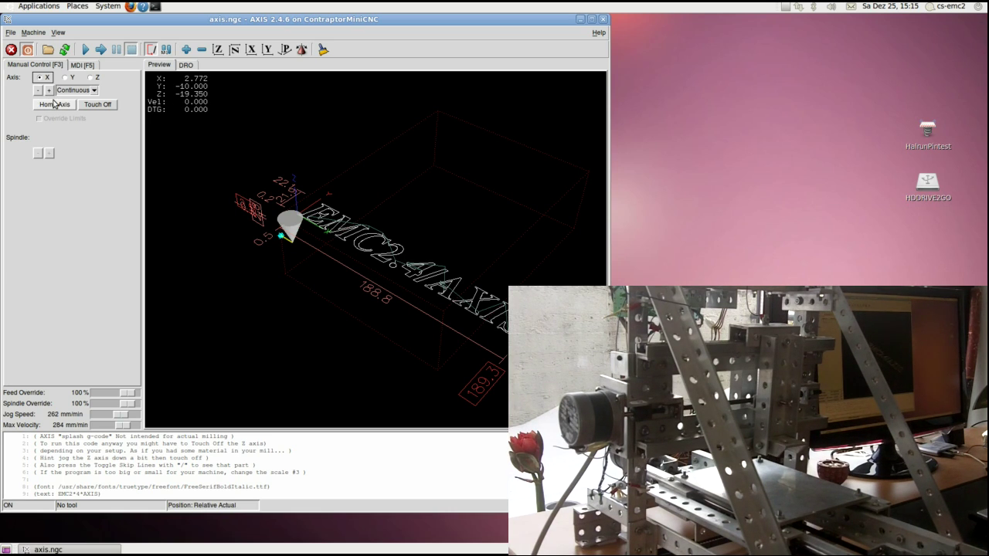
click(38, 92)
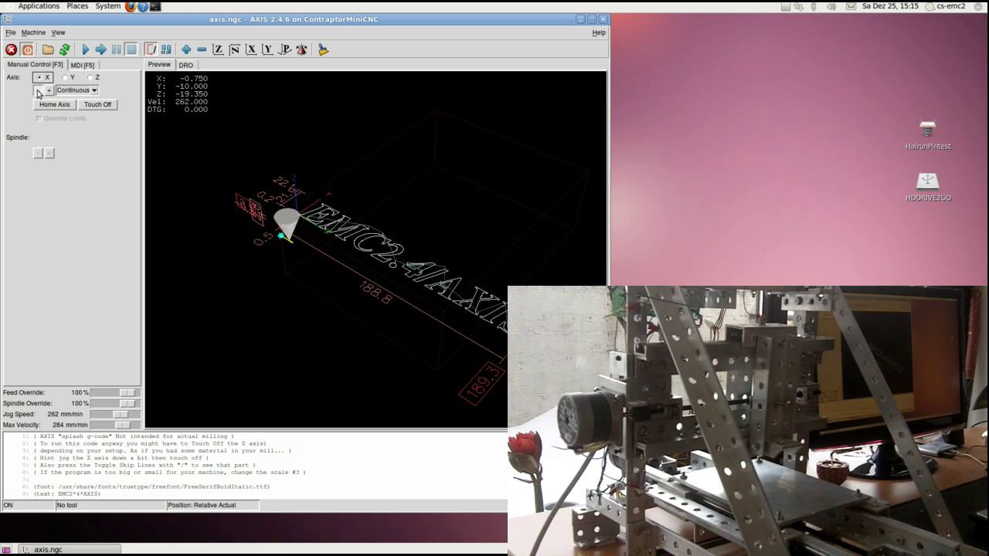
drag(37, 91, 38, 91)
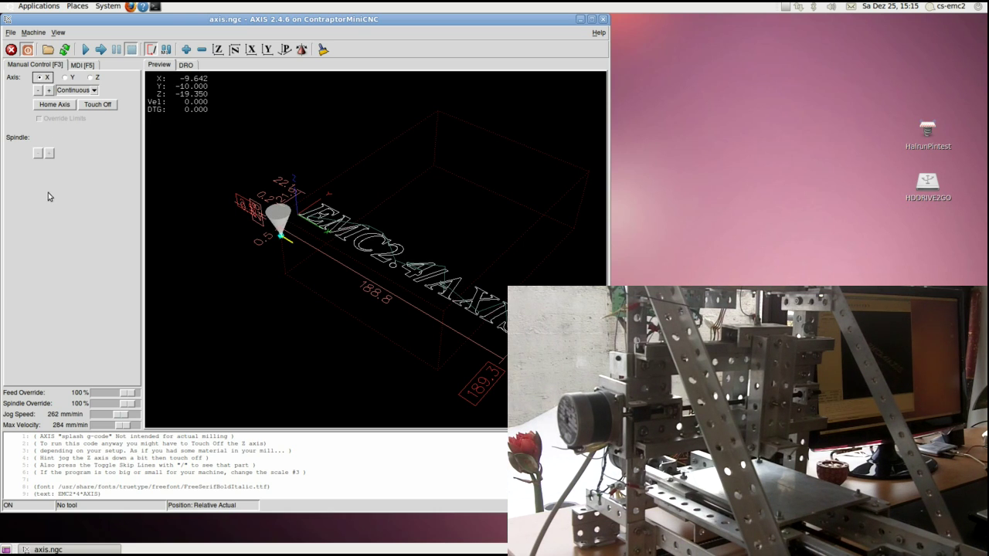
click(54, 105)
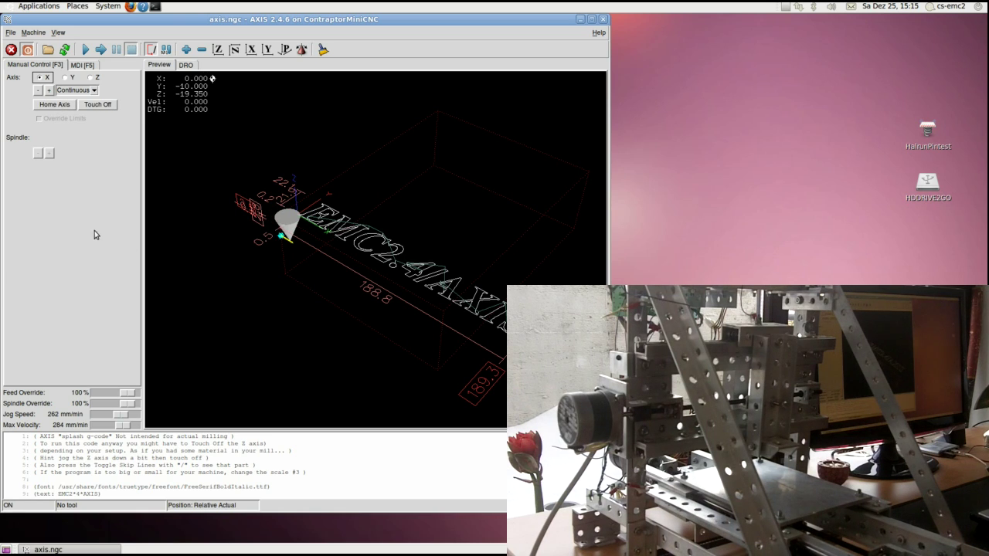
Step: Jog and home the Y and Z axes so both read 0.000
click(65, 77)
drag(50, 92, 37, 94)
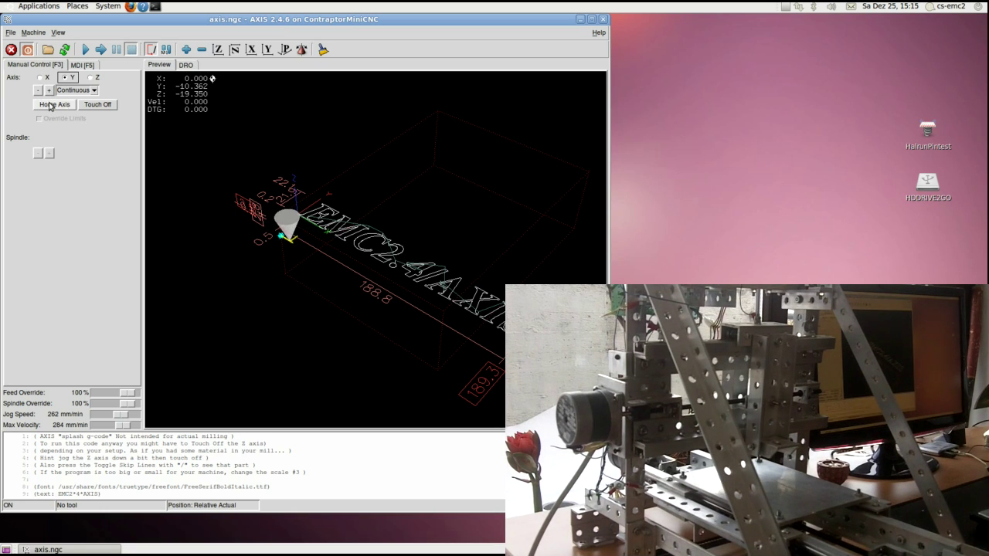
click(51, 105)
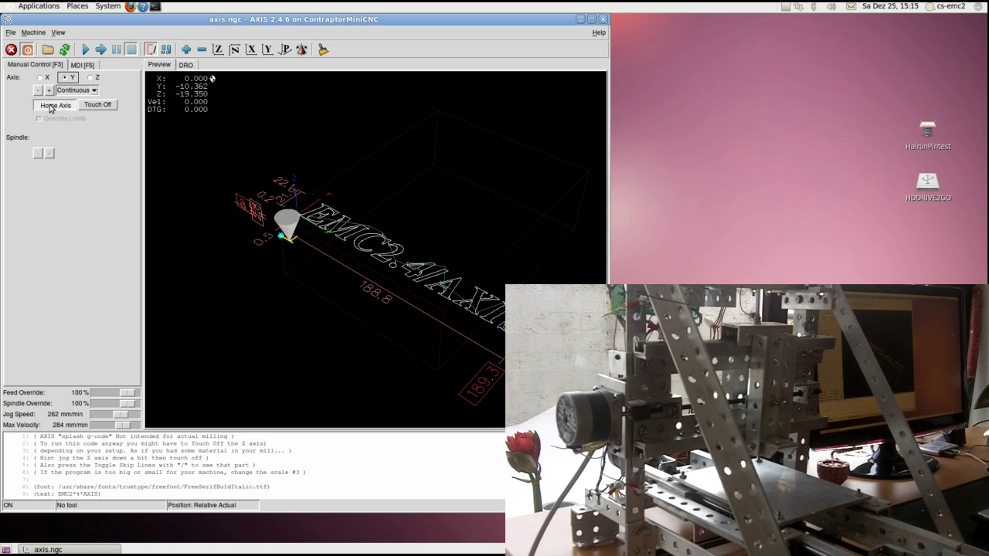
click(91, 78)
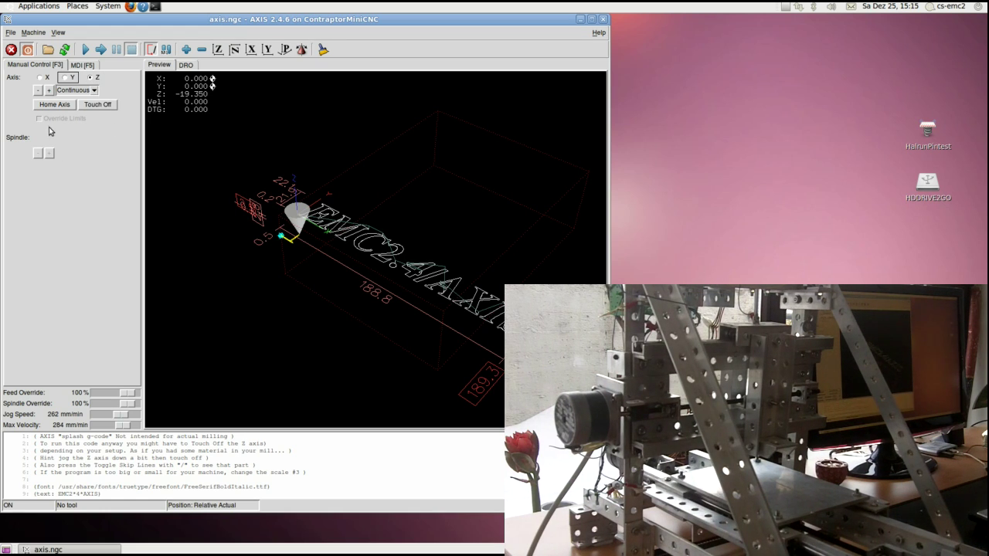
drag(51, 92, 52, 92)
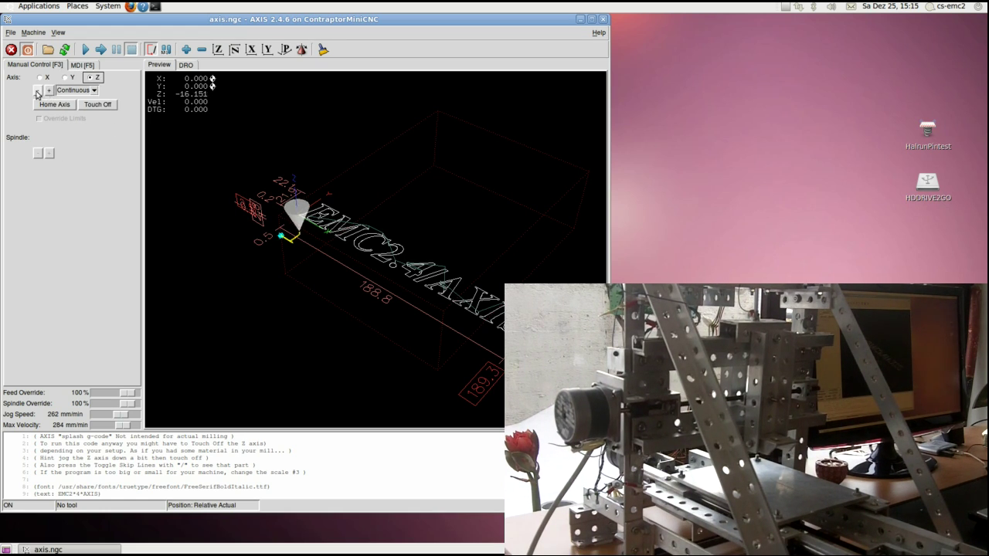
click(66, 106)
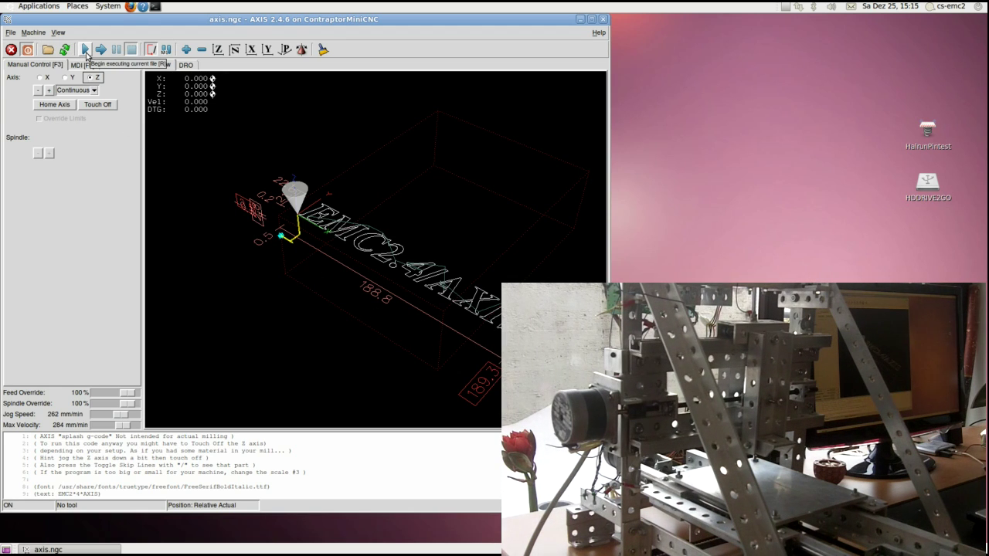
Step: Run the splash program, overriding the 'Program exceeds machine limits' warning with Run Anyway
click(86, 52)
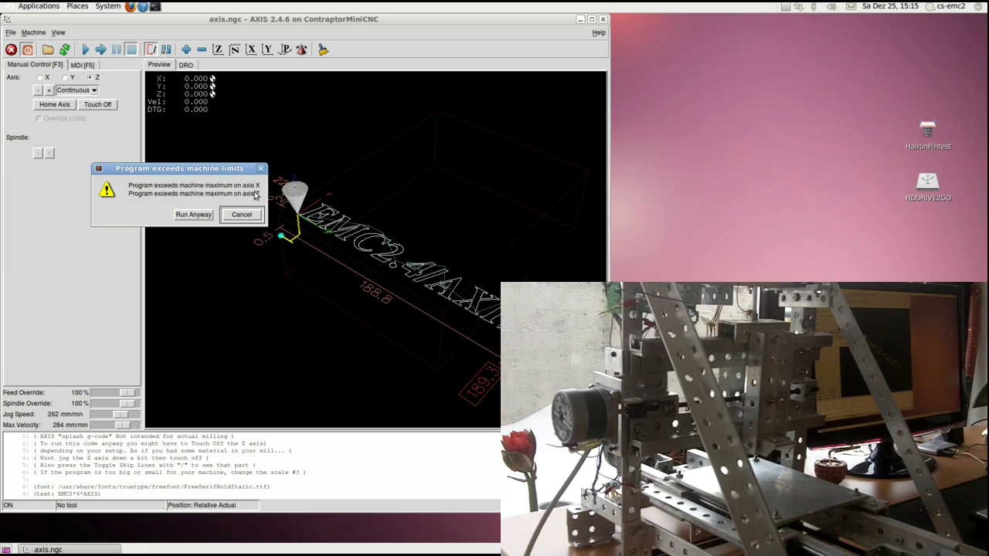
click(194, 216)
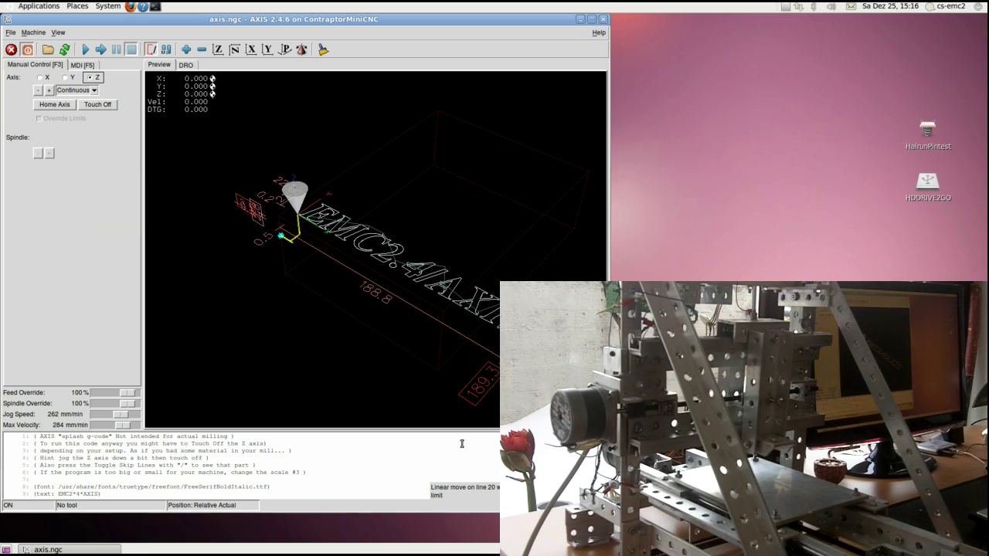